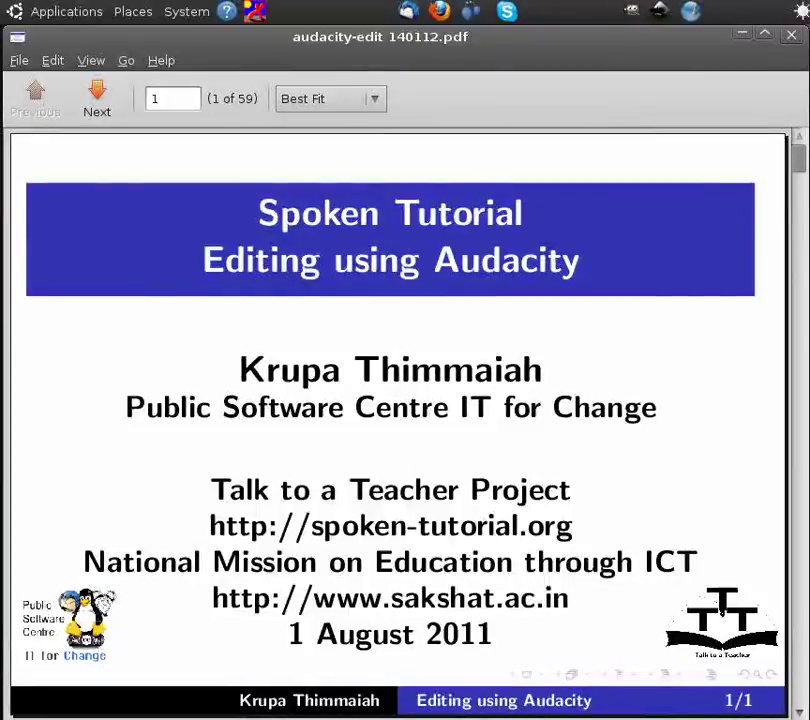
# - Page through the lesson outline, OS and audio-format slides to the Audio Formats - Ctd. slide
pyautogui.press('pagedown')
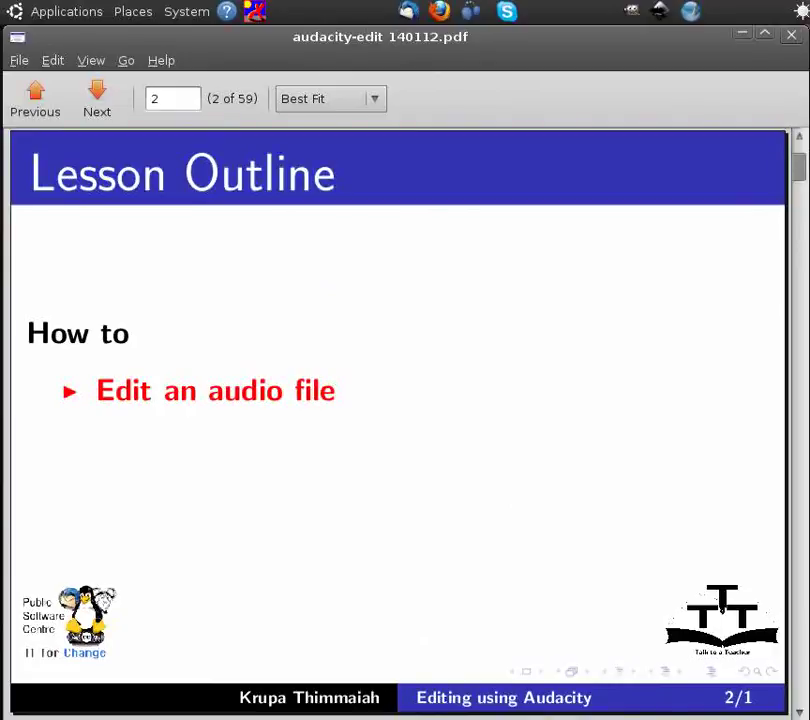
pyautogui.press('pagedown')
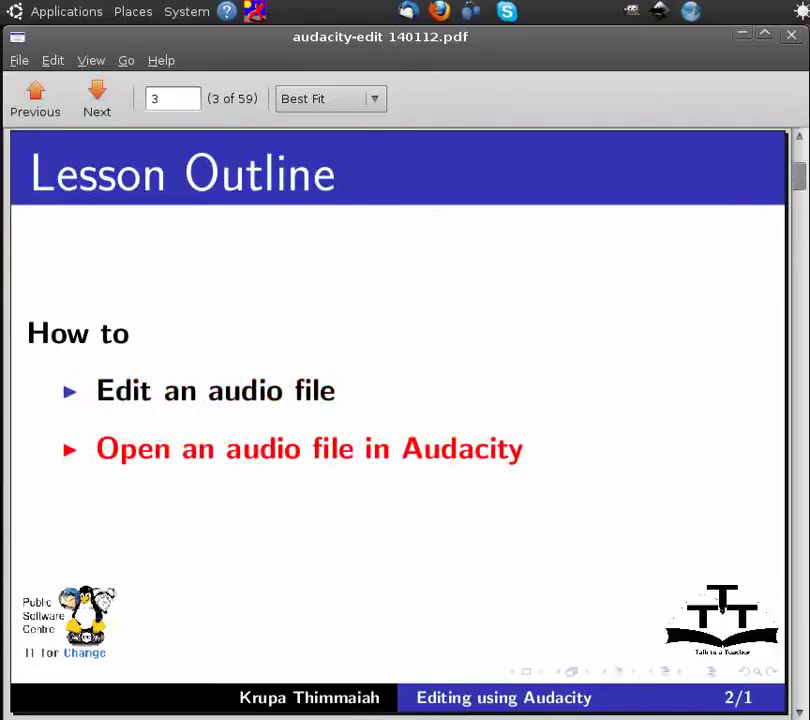
pyautogui.press('pagedown')
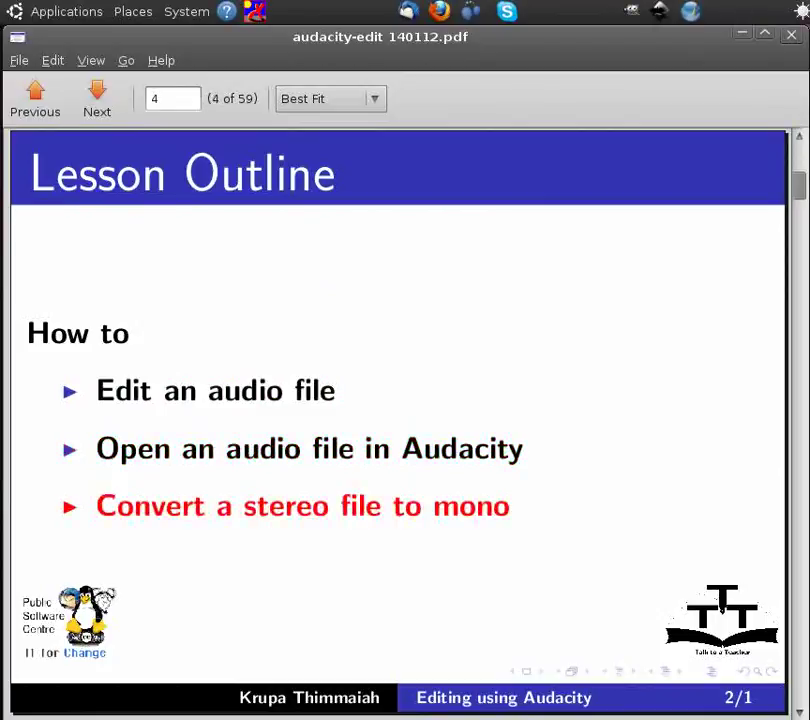
pyautogui.press('pagedown')
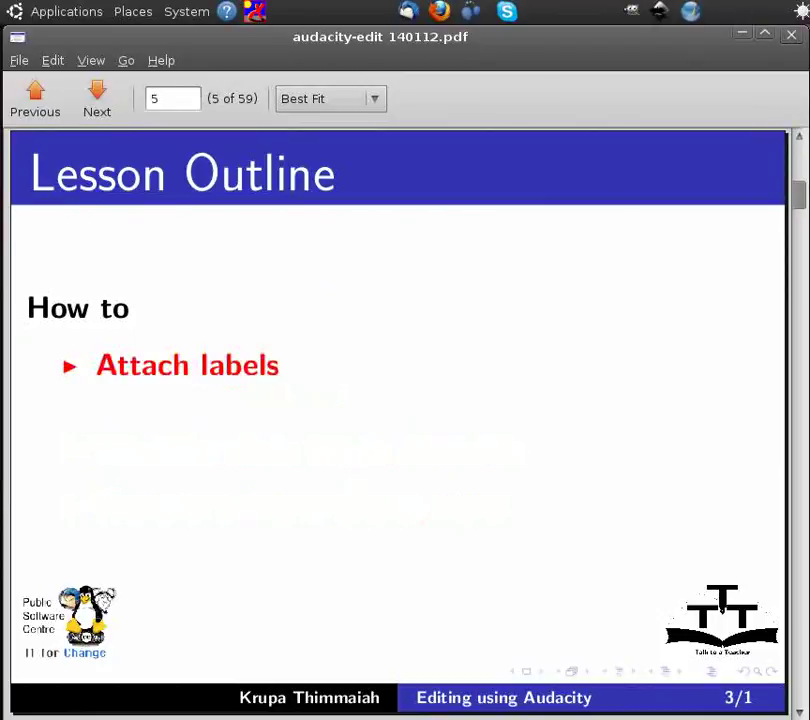
pyautogui.press('pagedown')
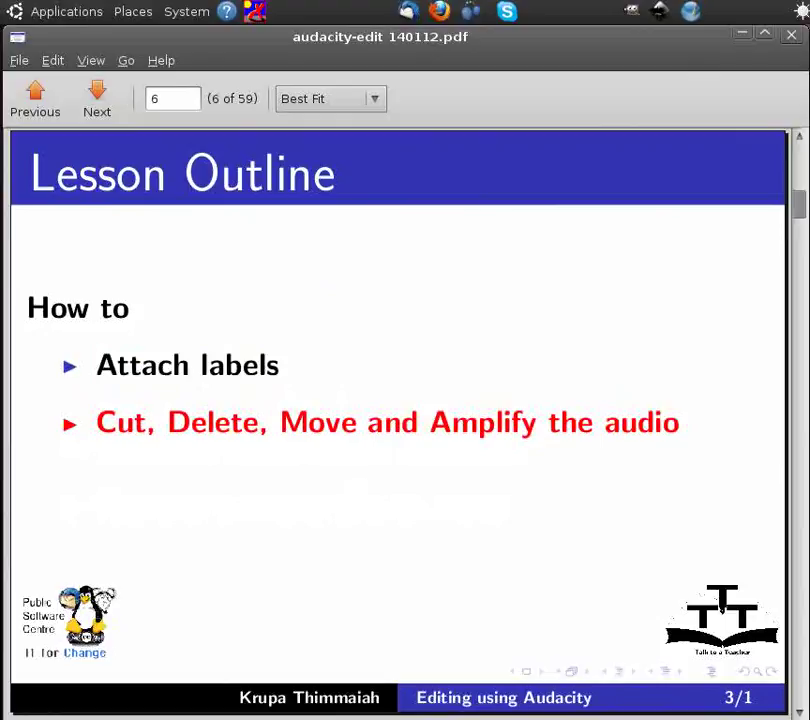
pyautogui.press('pagedown')
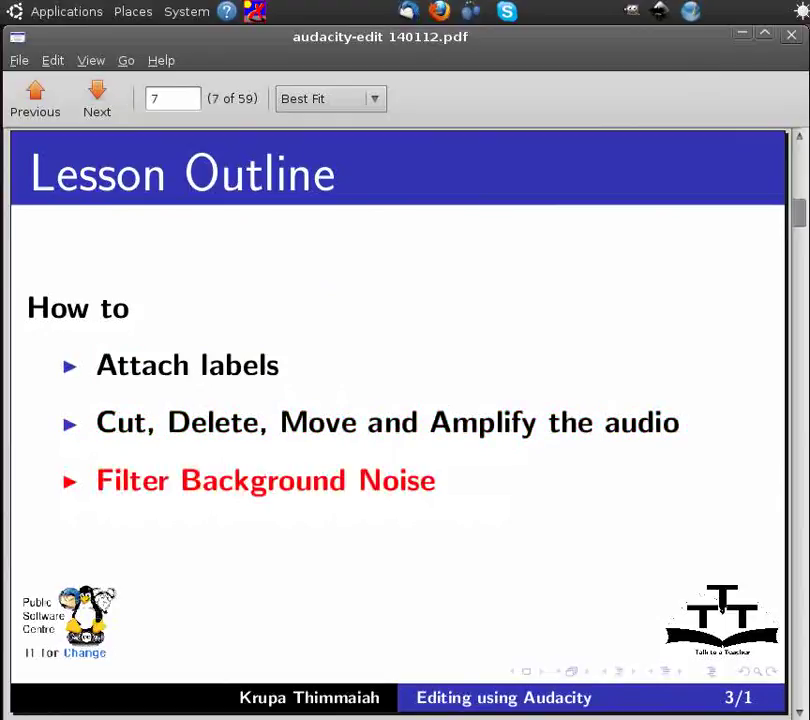
pyautogui.press('pagedown')
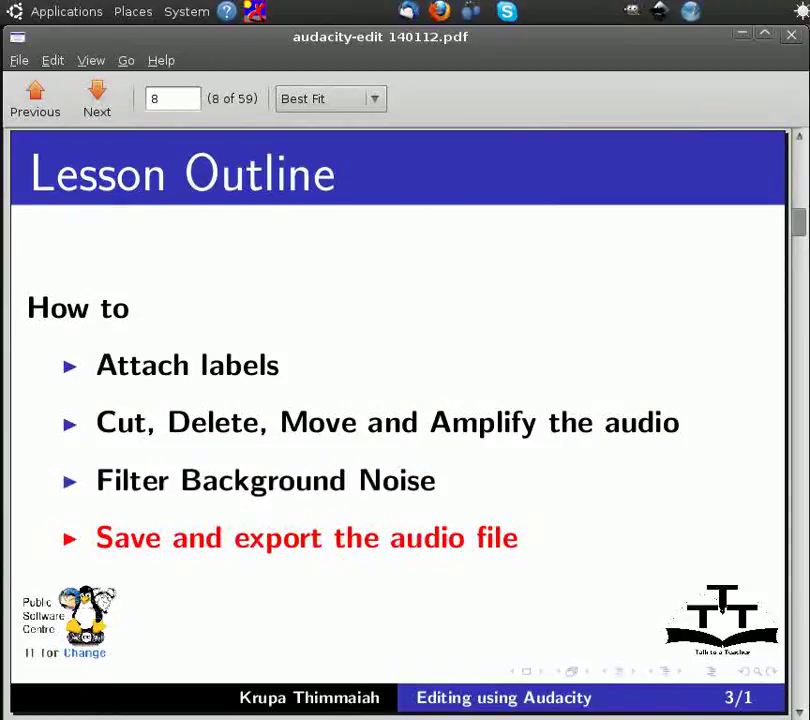
pyautogui.press('pagedown')
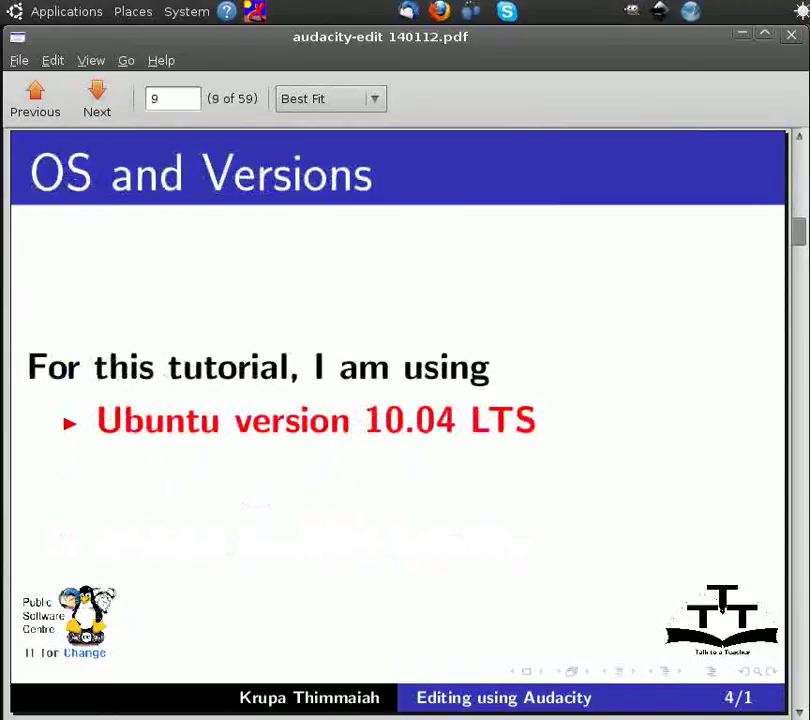
pyautogui.press('pagedown')
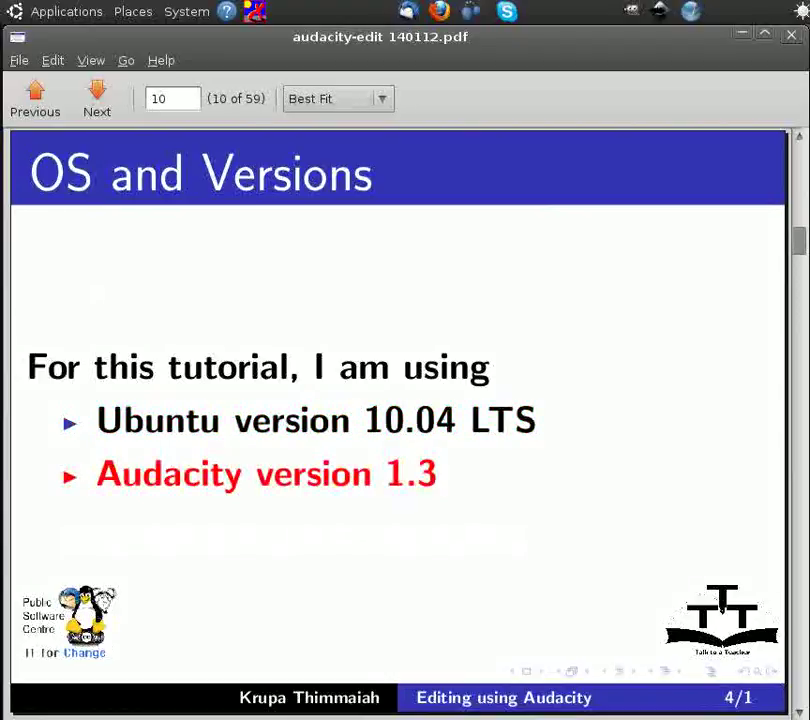
pyautogui.press('pagedown')
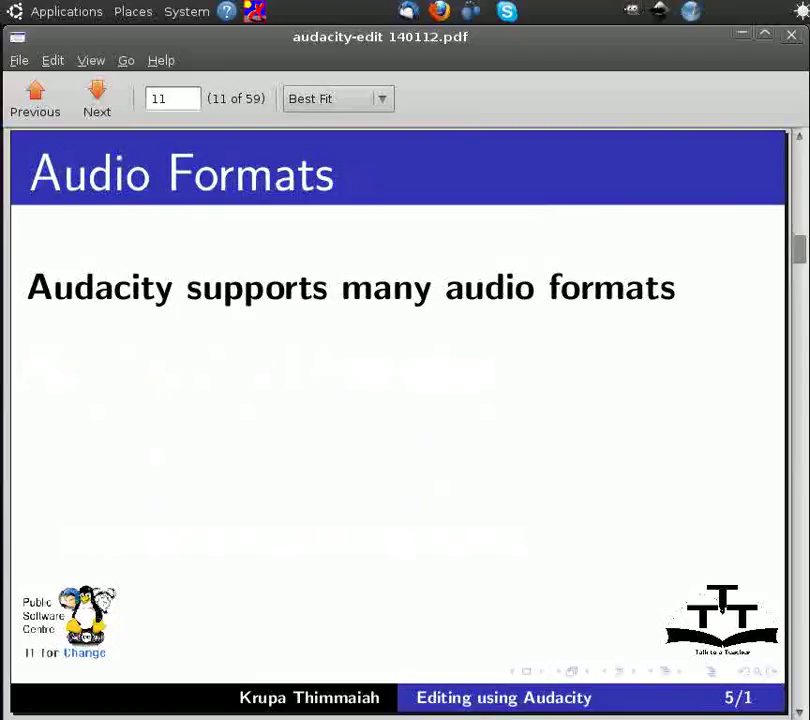
pyautogui.press('pagedown')
pyautogui.press('pagedown')
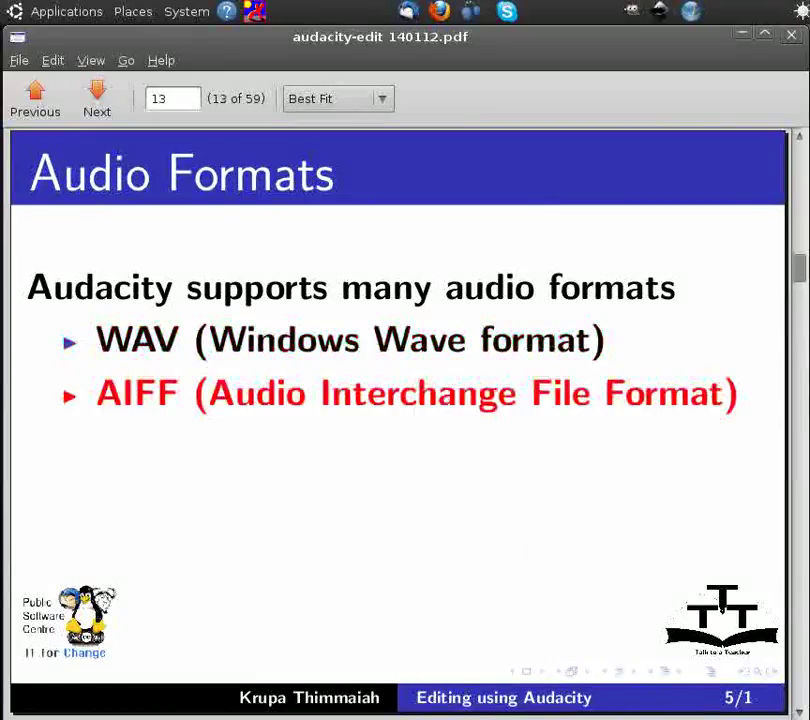
pyautogui.press('pagedown')
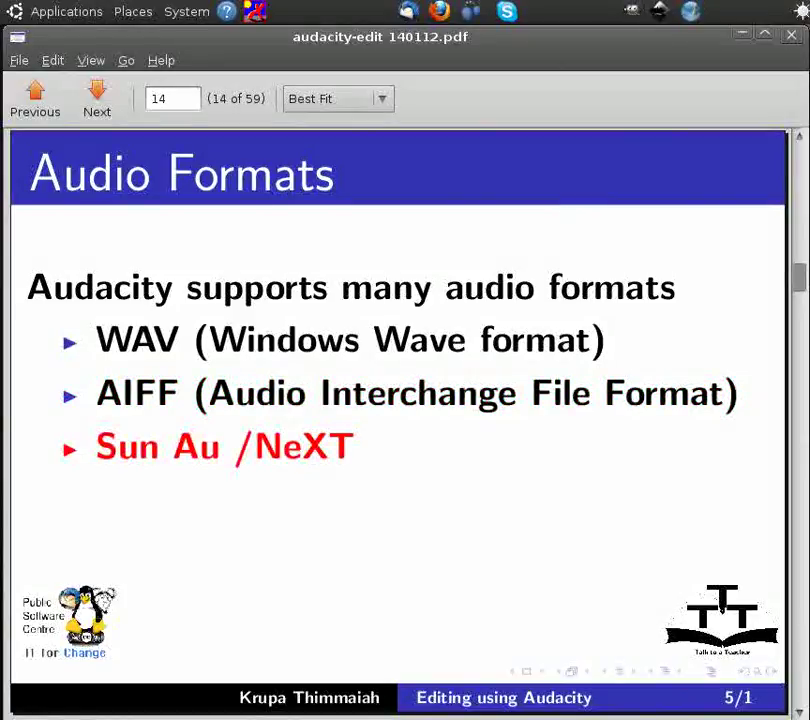
pyautogui.press('pagedown')
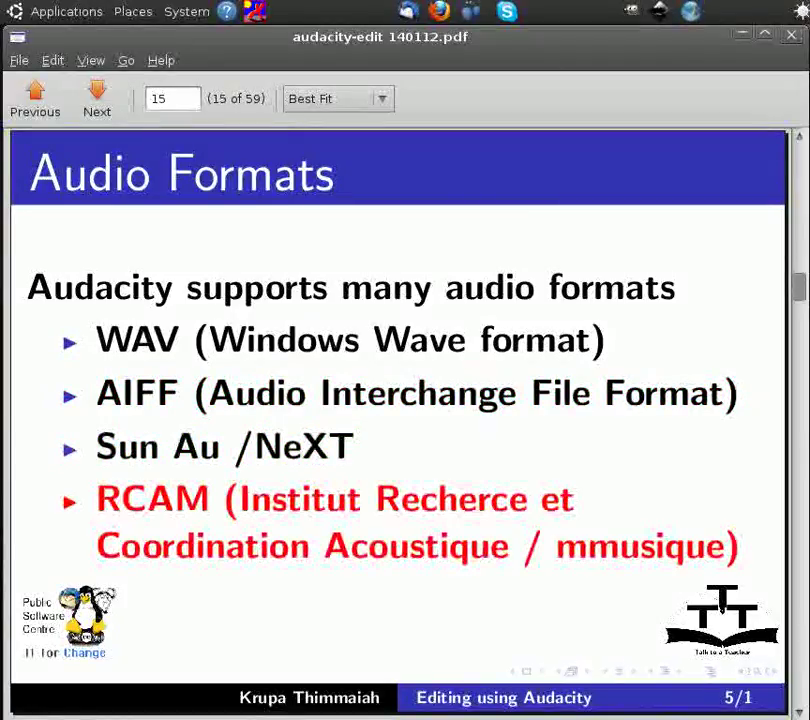
pyautogui.press('pagedown')
pyautogui.press('pagedown')
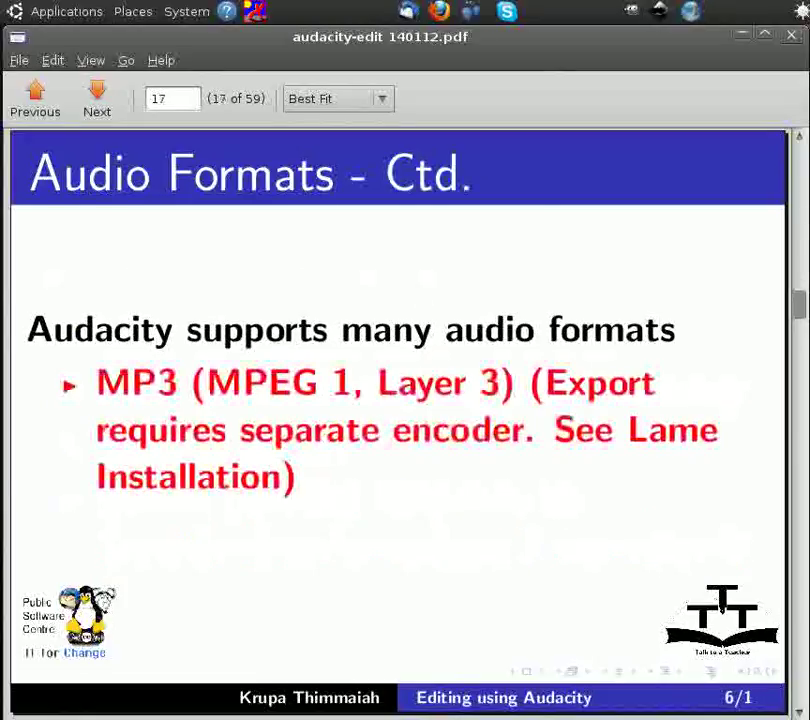
pyautogui.press('pagedown')
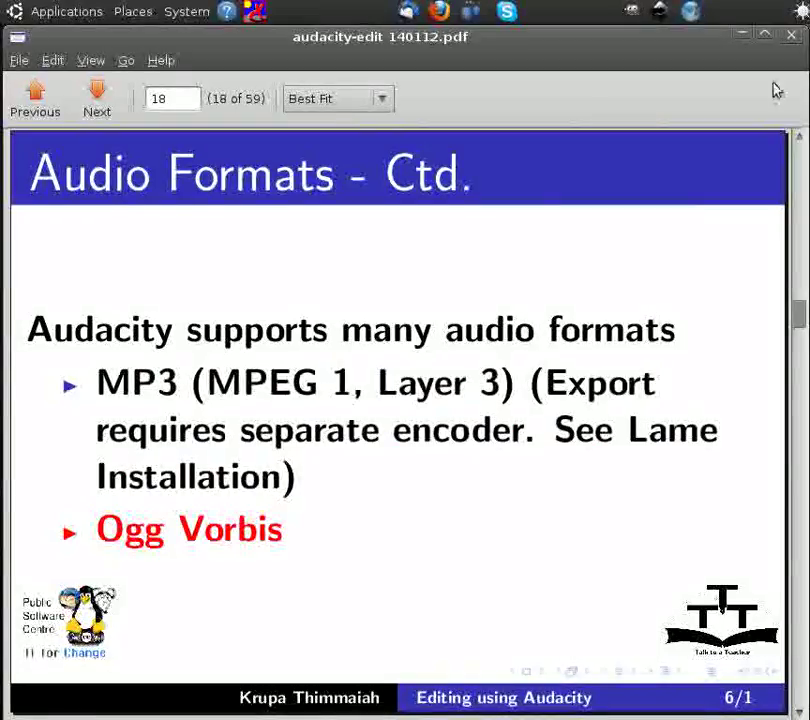
# - Launch Audacity from Sound & Video, dismiss the Welcome dialog, and show the File import options
pyautogui.click(63, 14)
pyautogui.moveTo(76, 265)
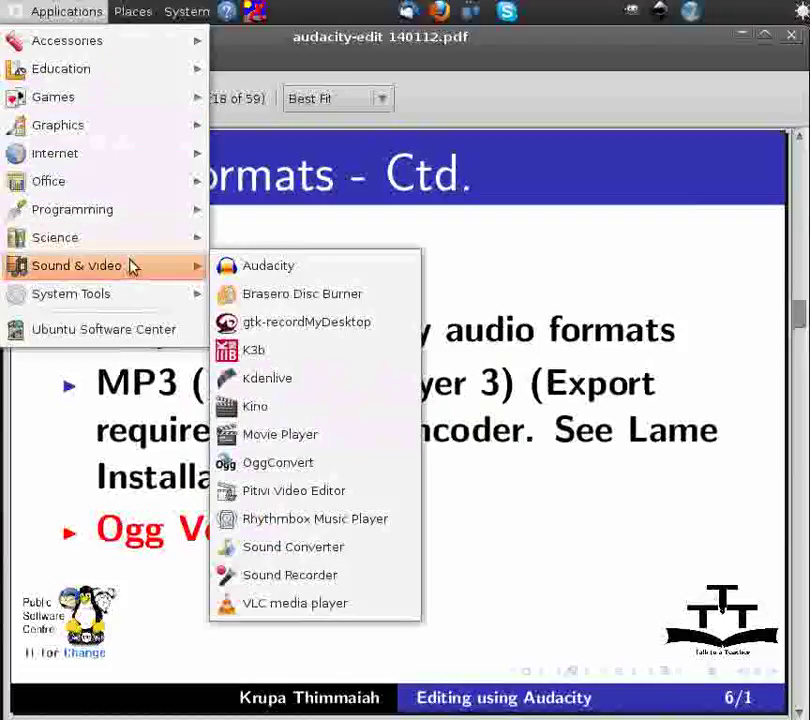
pyautogui.click(258, 267)
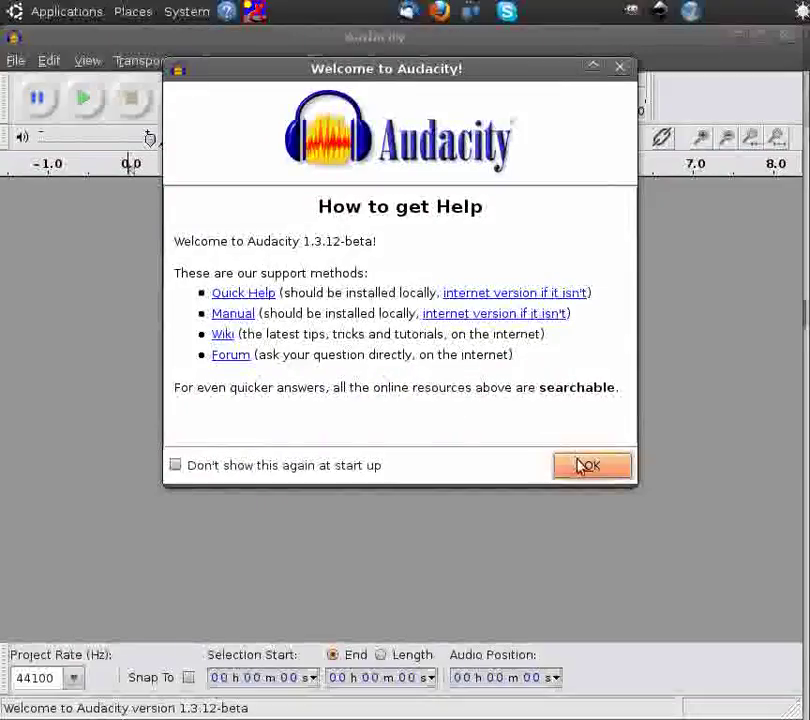
pyautogui.click(587, 466)
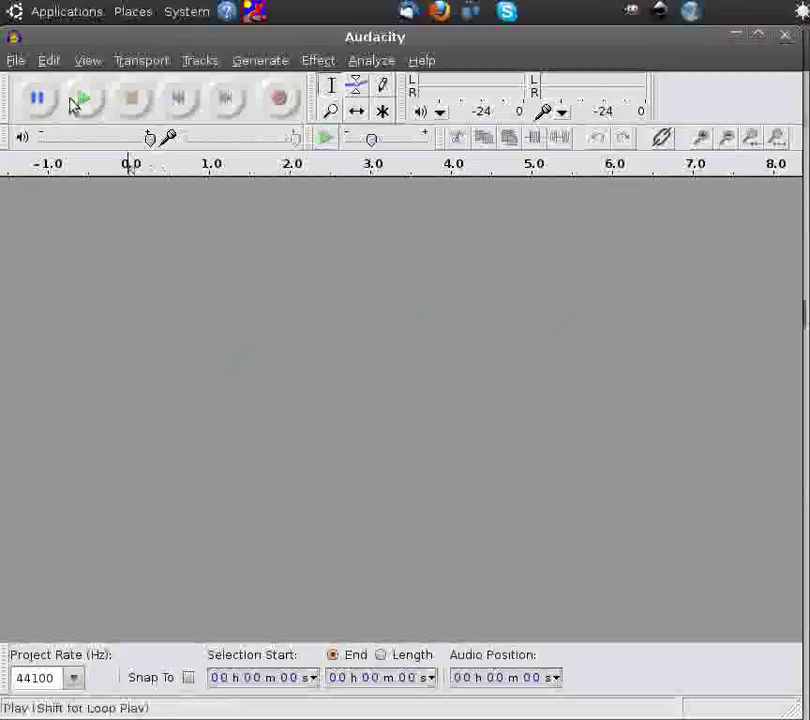
pyautogui.click(17, 61)
pyautogui.moveTo(42, 302)
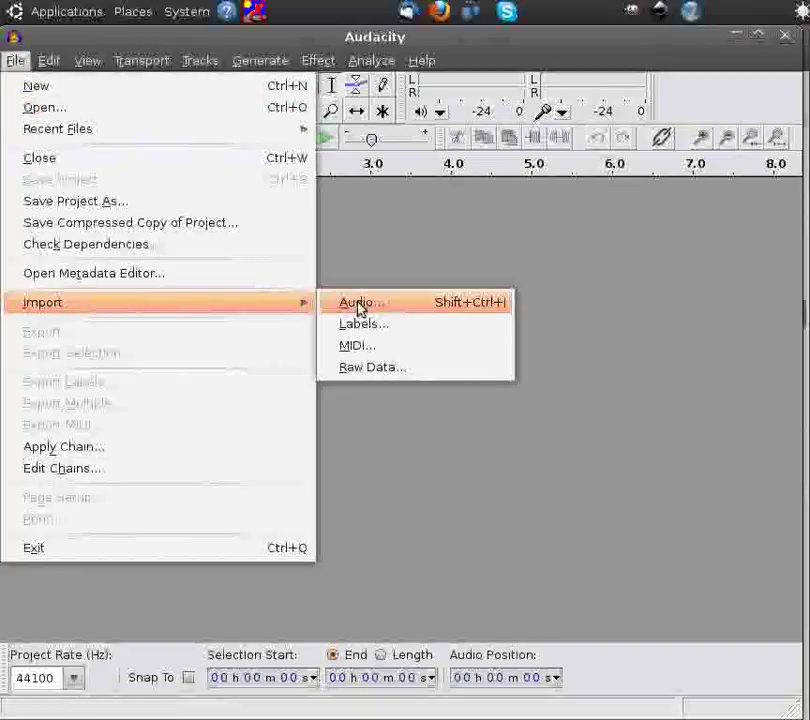
# - Import 'Editing in Audacity.wav' from the Audacity Editing folder as a mono track
pyautogui.click(360, 309)
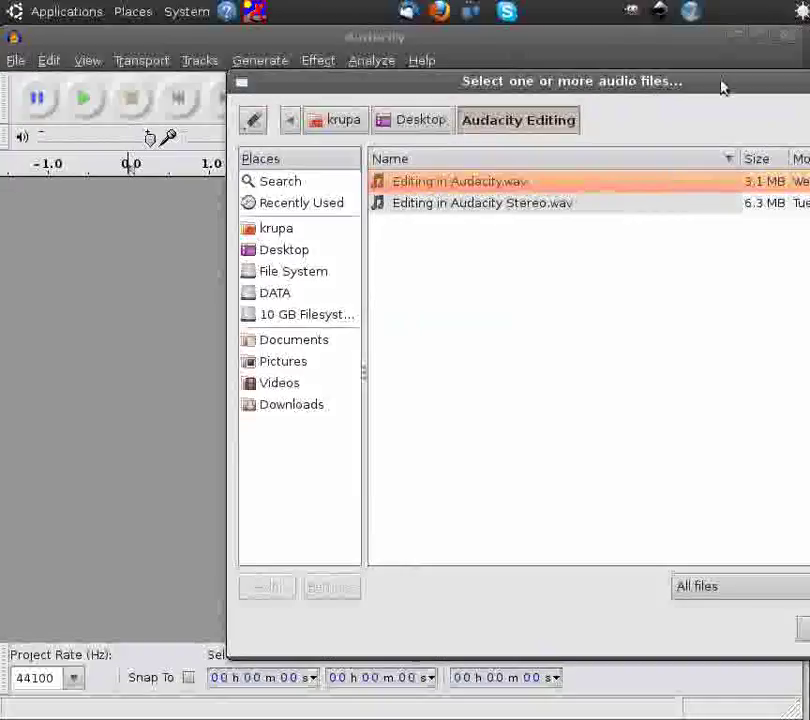
pyautogui.moveTo(723, 85); pyautogui.dragTo(519, 83)
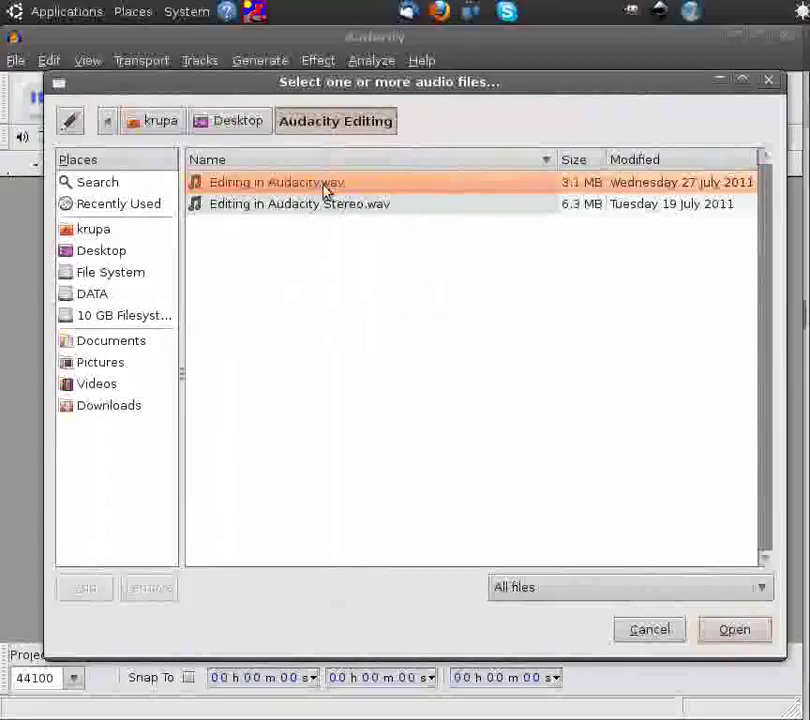
pyautogui.click(742, 638)
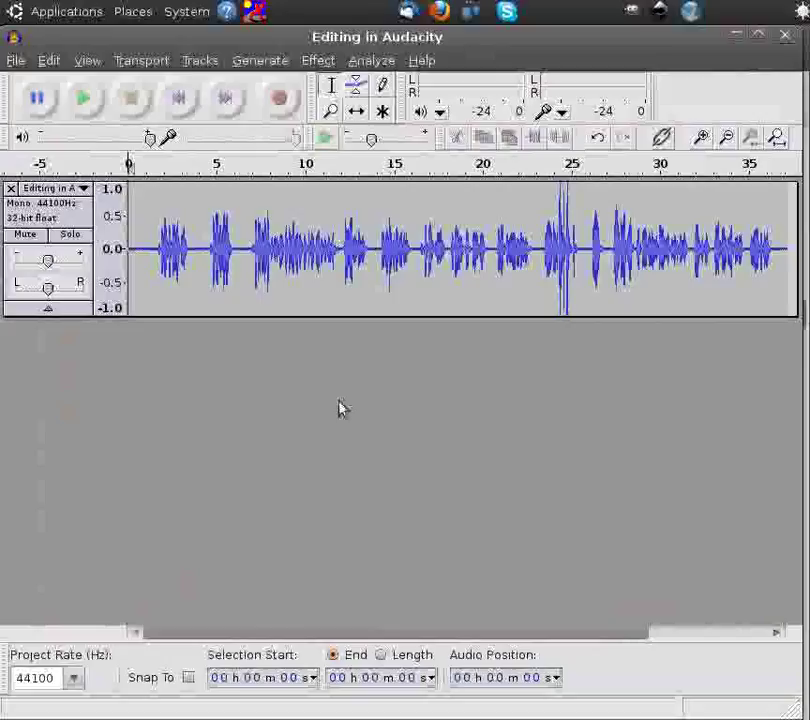
# - Save the project as 'Editing in Audacity.aup', copying all audio into the project
pyautogui.click(16, 61)
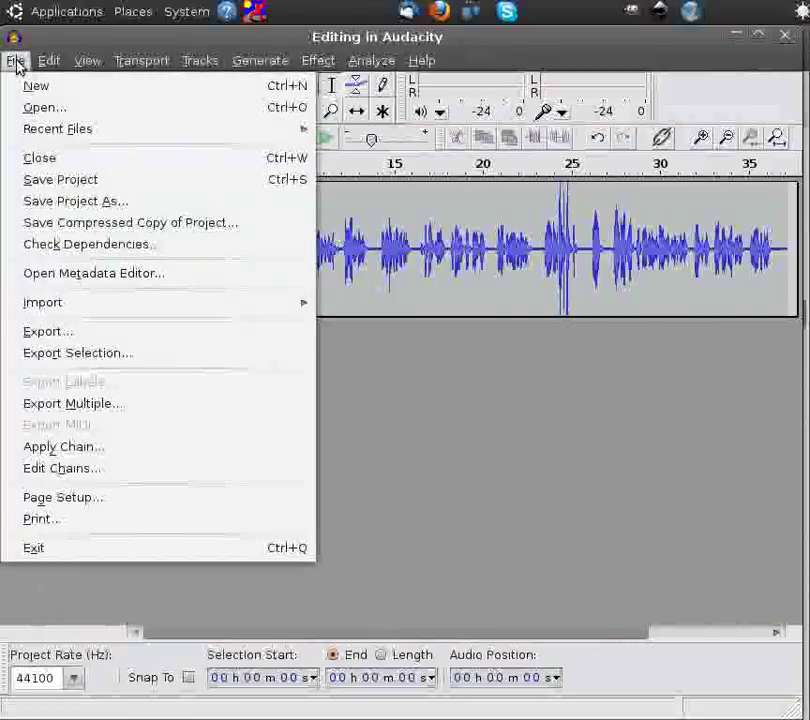
pyautogui.click(81, 203)
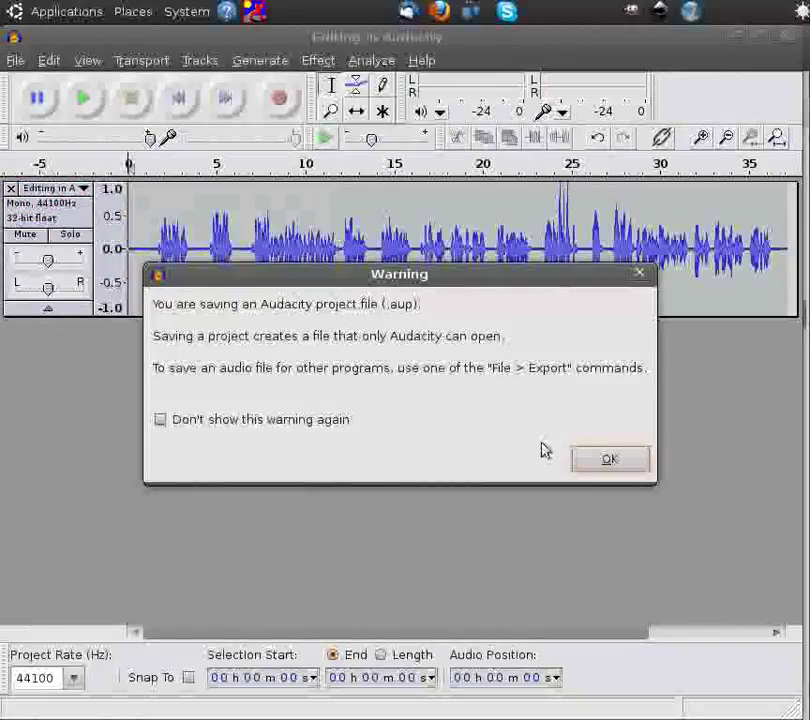
pyautogui.click(630, 464)
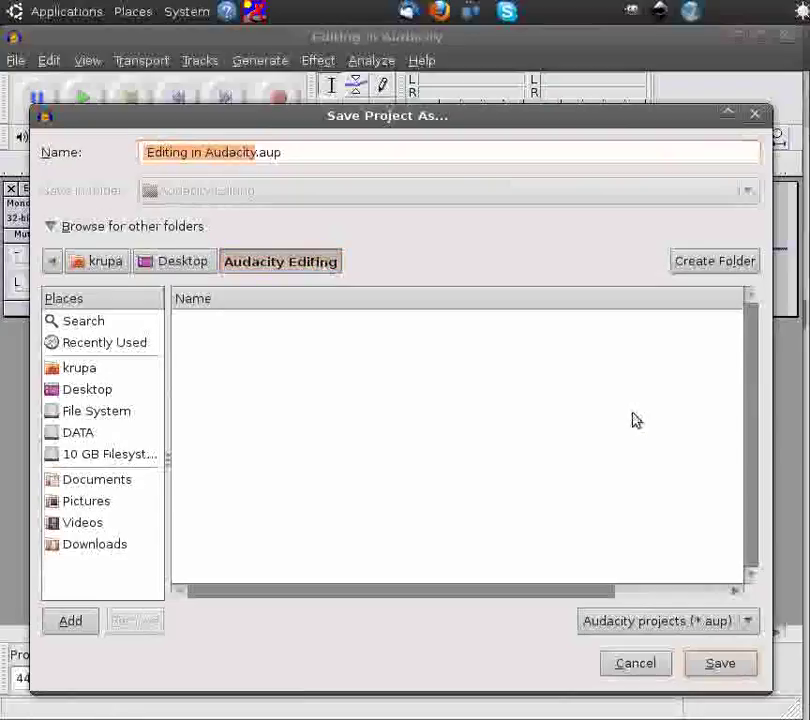
pyautogui.click(712, 665)
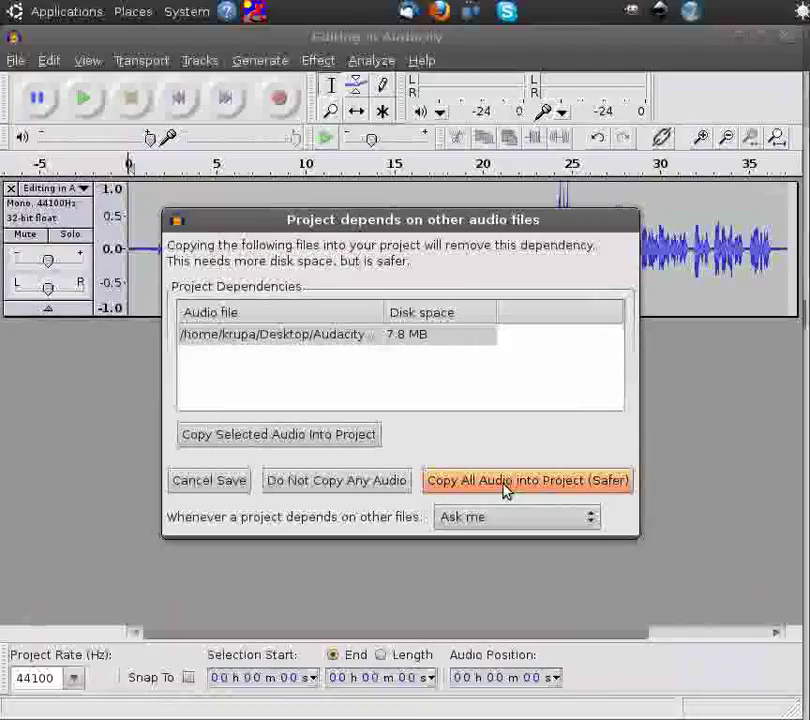
pyautogui.click(505, 488)
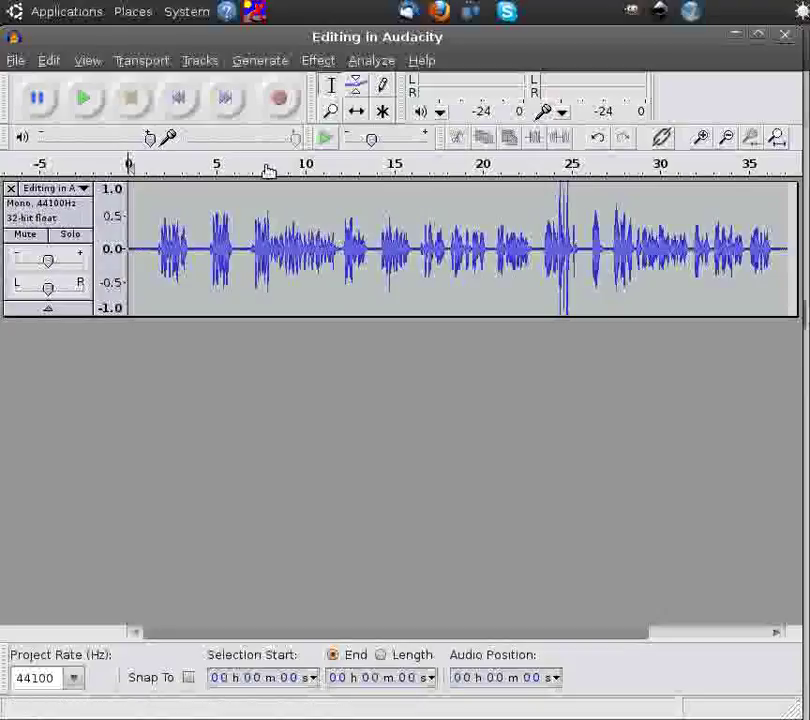
# - Import 'Editing in Audacity Stereo.wav' as a second track below the mono one
pyautogui.click(15, 62)
pyautogui.moveTo(120, 302)
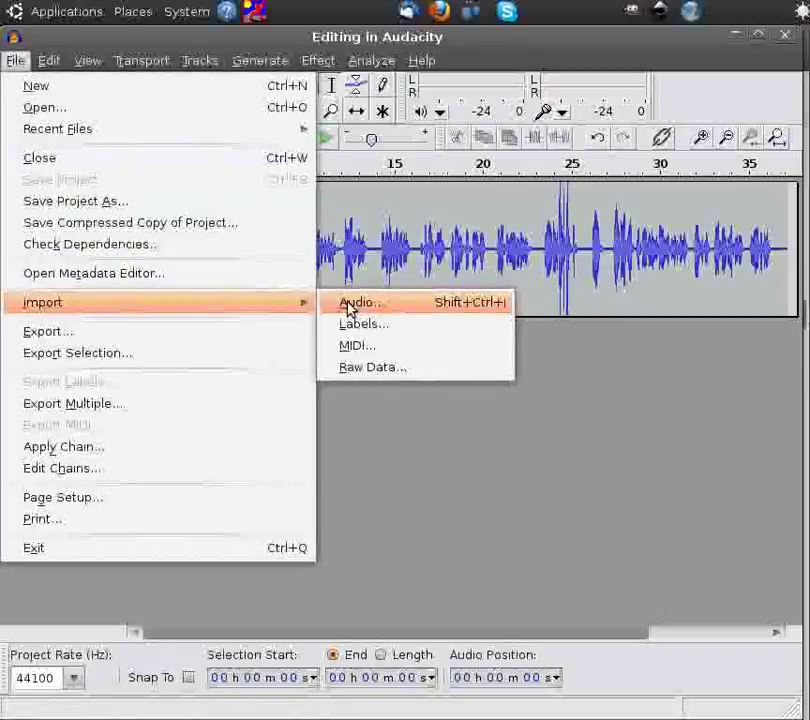
pyautogui.click(350, 305)
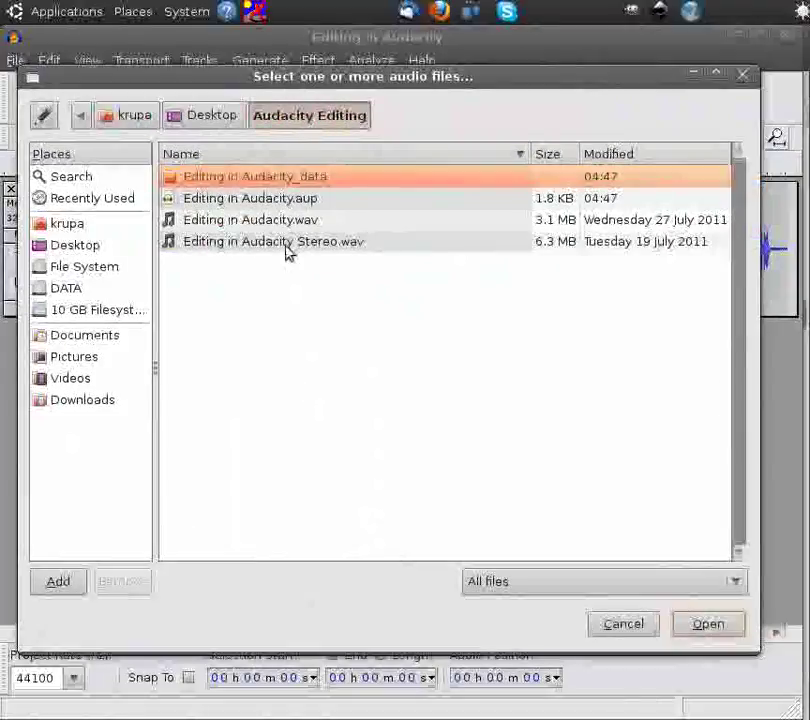
pyautogui.click(285, 243)
pyautogui.click(699, 626)
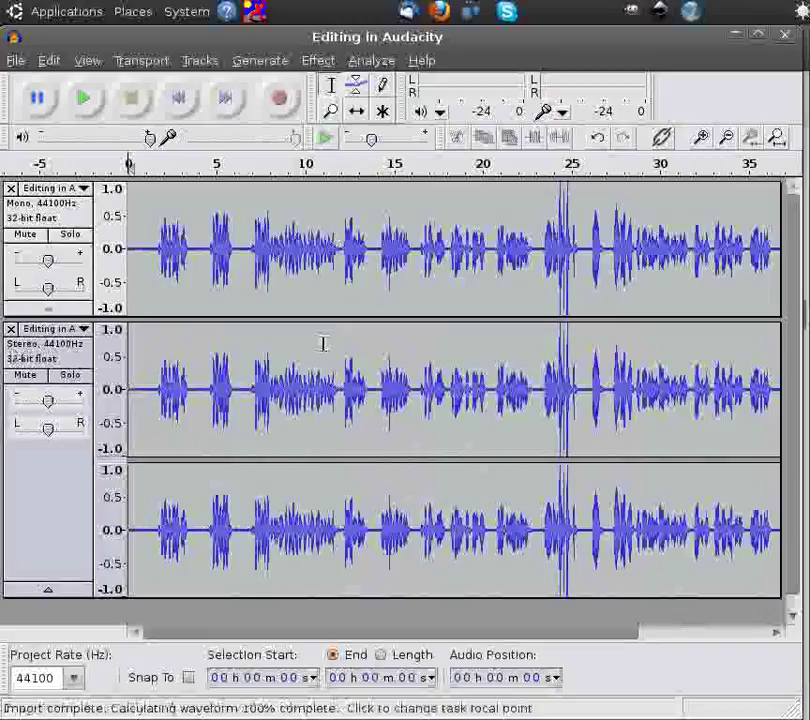
# - Select the mono track and delete it with Tracks > Remove Tracks
pyautogui.click(266, 242)
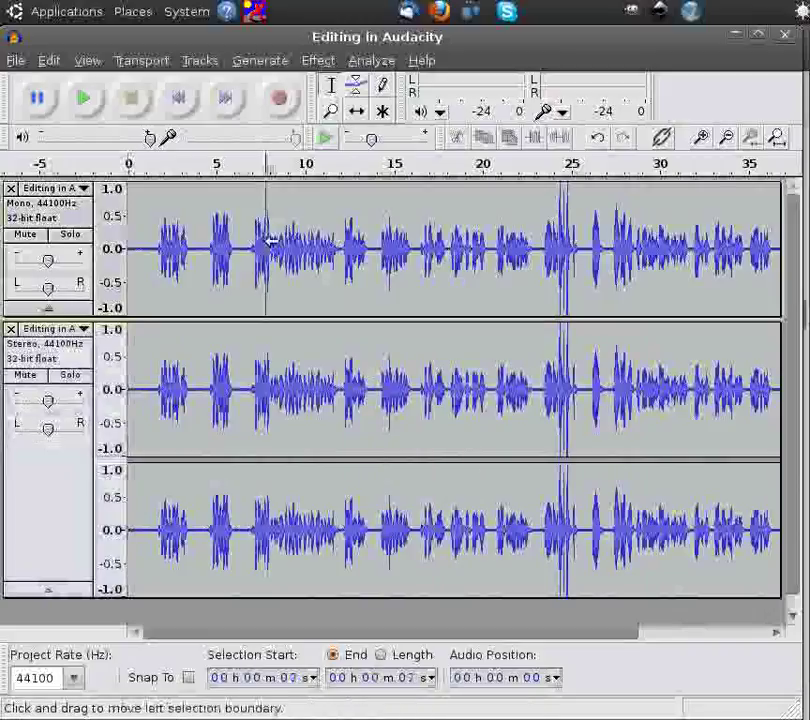
pyautogui.click(200, 61)
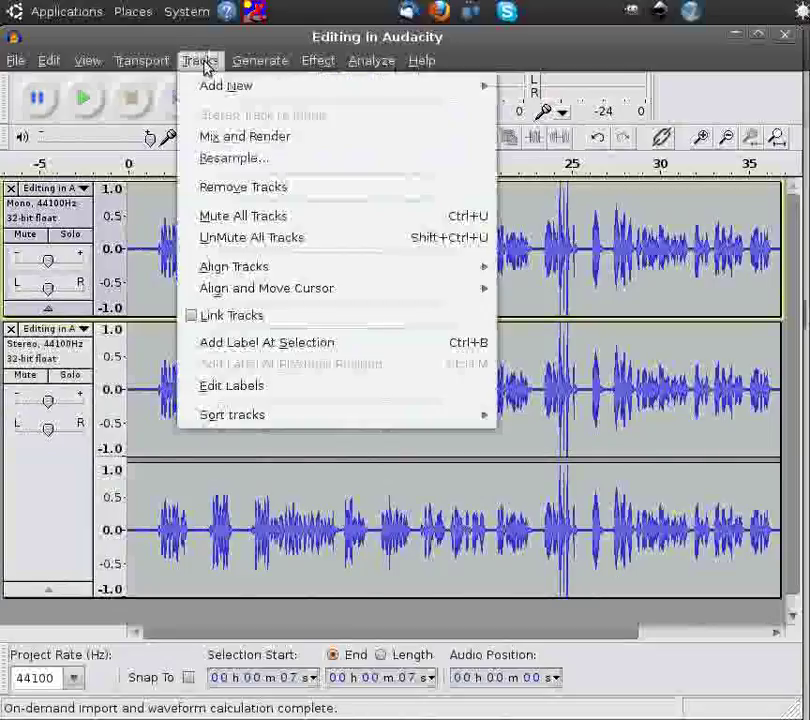
pyautogui.click(215, 189)
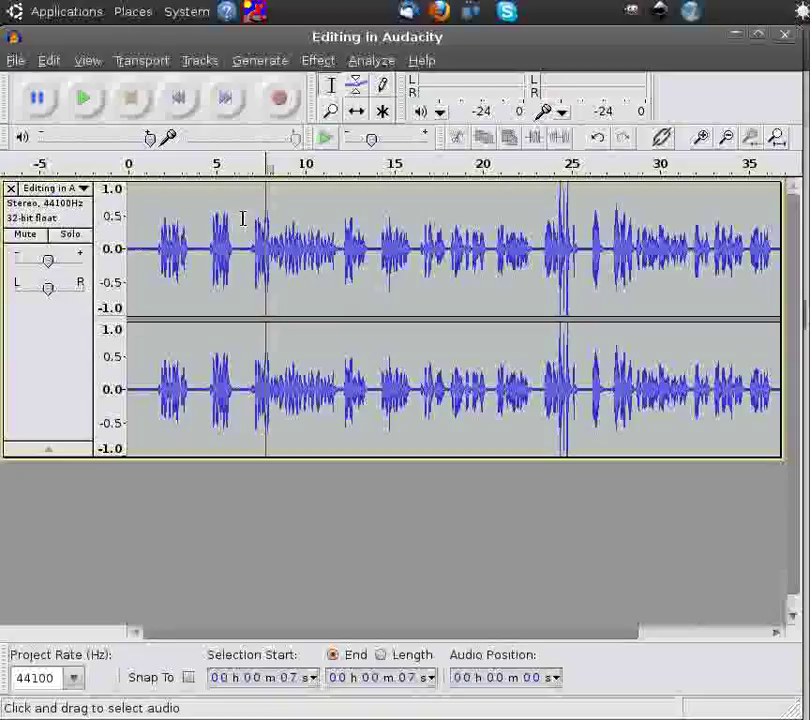
# - Mix and render the stereo track to 'Mix', split it to mono, and close the second channel
pyautogui.click(206, 62)
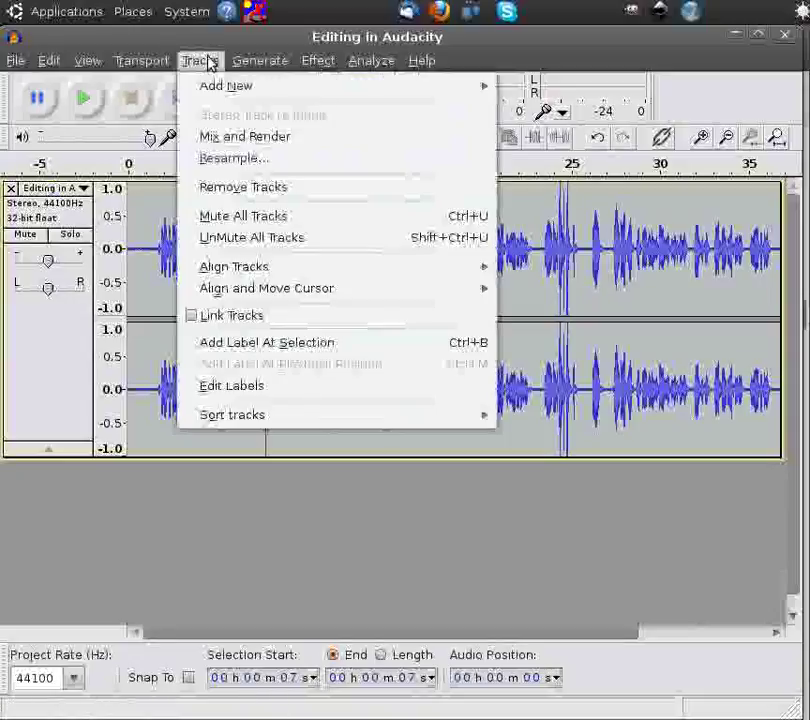
pyautogui.click(222, 138)
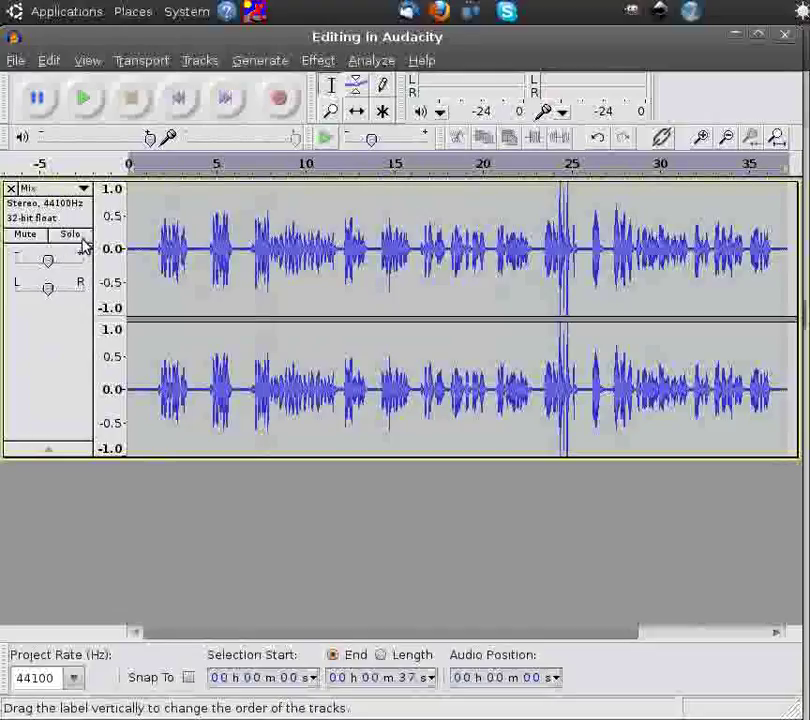
pyautogui.click(84, 189)
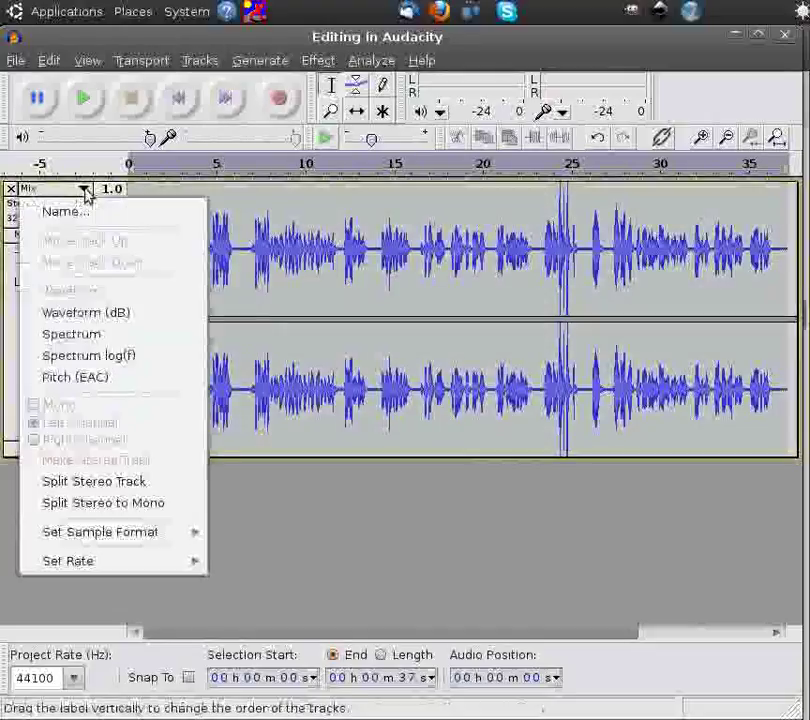
pyautogui.click(122, 514)
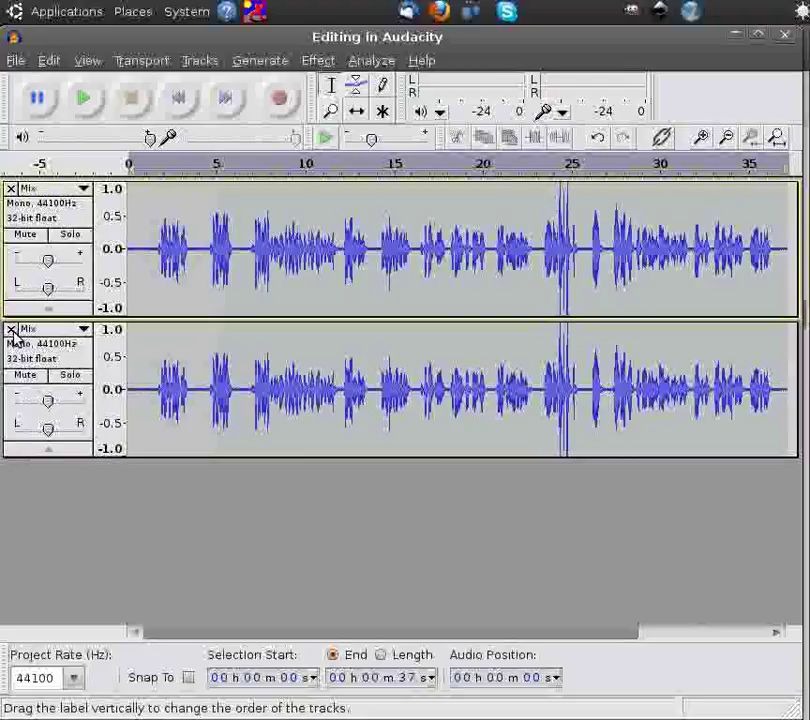
pyautogui.click(10, 330)
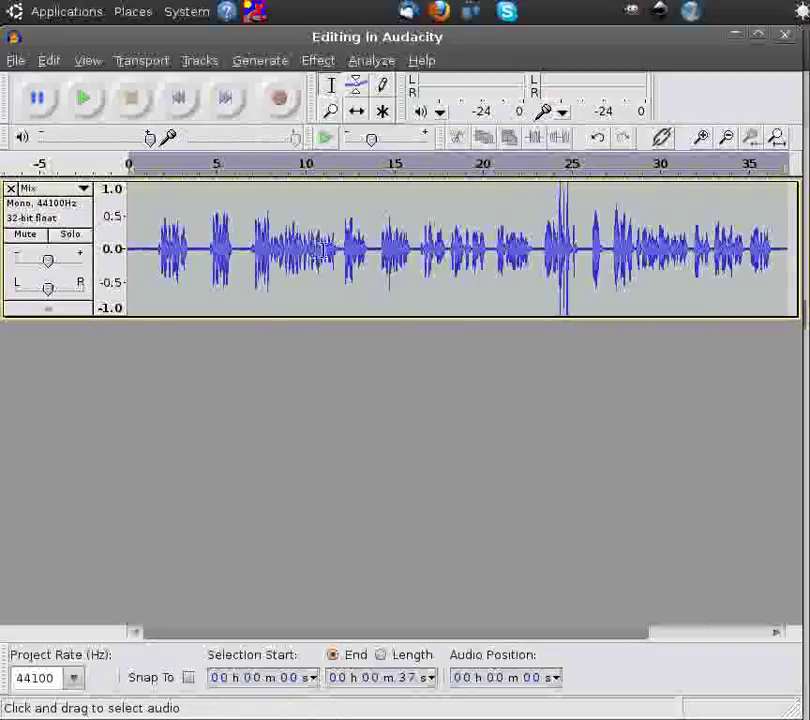
pyautogui.click(150, 248)
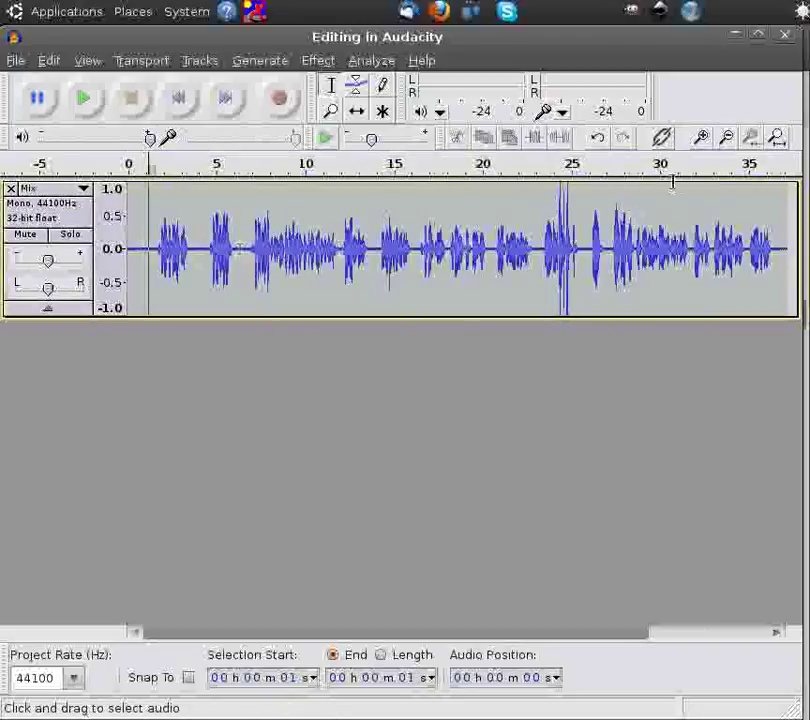
pyautogui.click(700, 140)
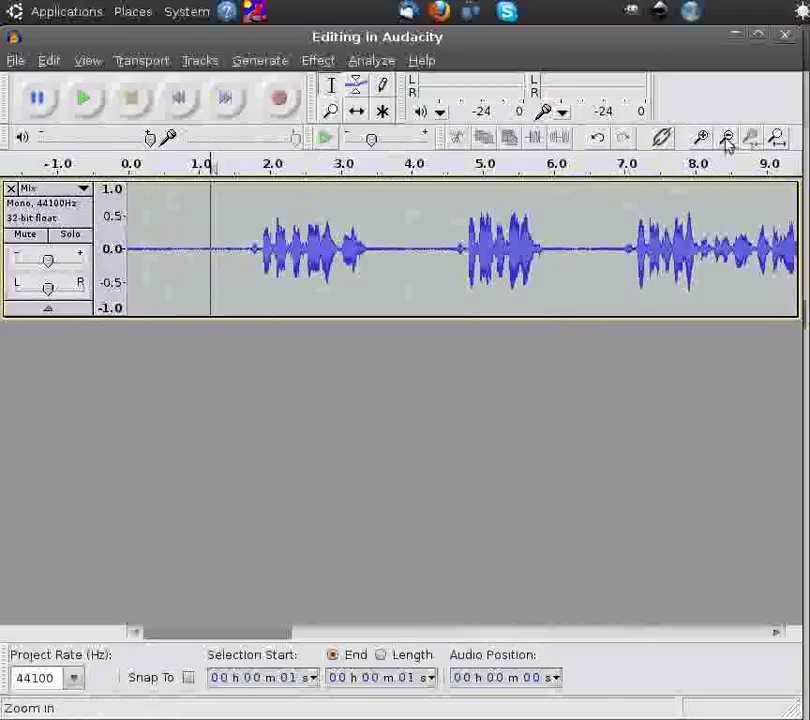
pyautogui.click(727, 140)
pyautogui.click(727, 140)
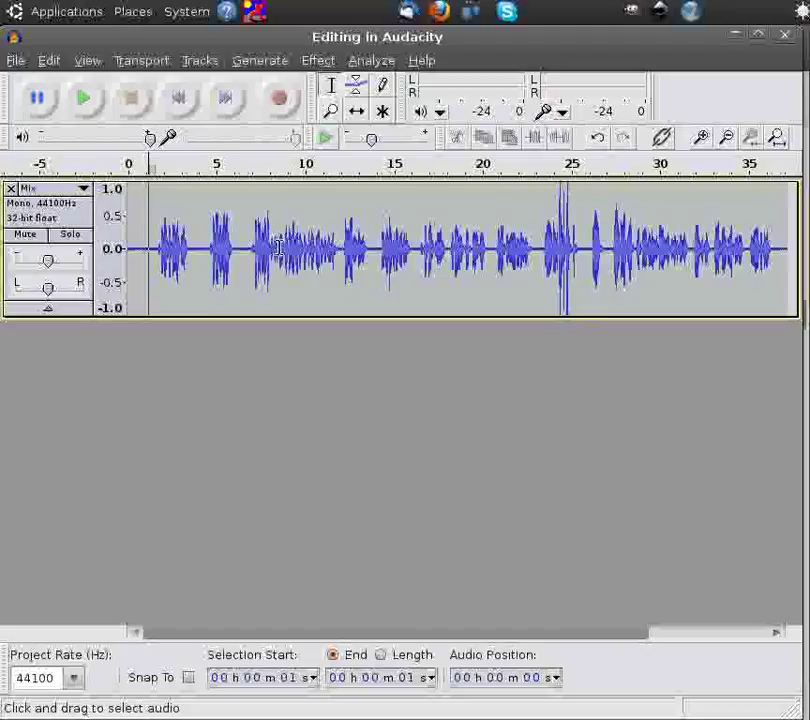
pyautogui.keyDown('ctrl'); pyautogui.scroll(1, 291, 253); pyautogui.keyUp('ctrl')
pyautogui.keyDown('ctrl'); pyautogui.scroll(1, 291, 253); pyautogui.keyUp('ctrl')
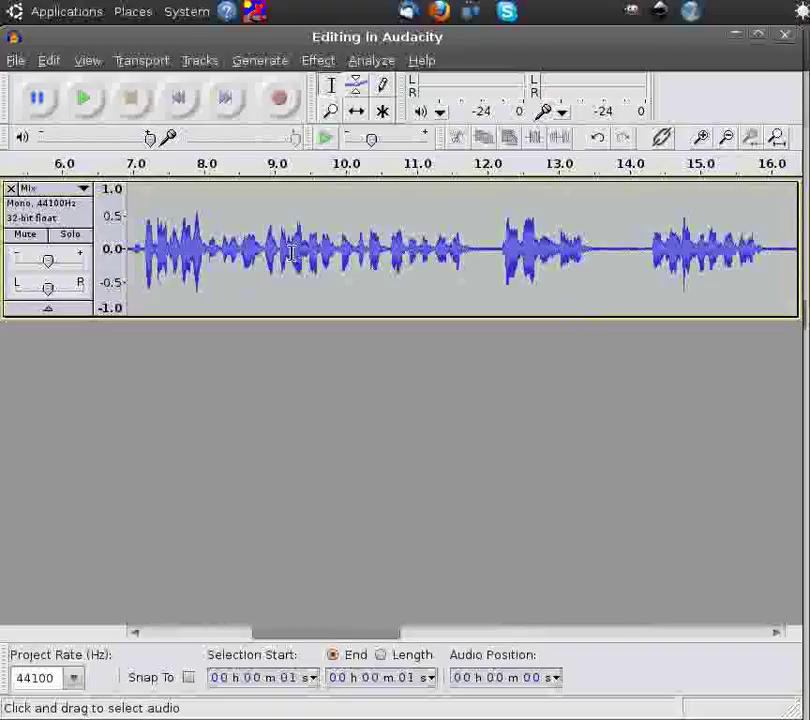
pyautogui.keyDown('ctrl'); pyautogui.scroll(-1, 291, 253); pyautogui.keyUp('ctrl')
pyautogui.keyDown('ctrl'); pyautogui.scroll(-1, 291, 253); pyautogui.keyUp('ctrl')
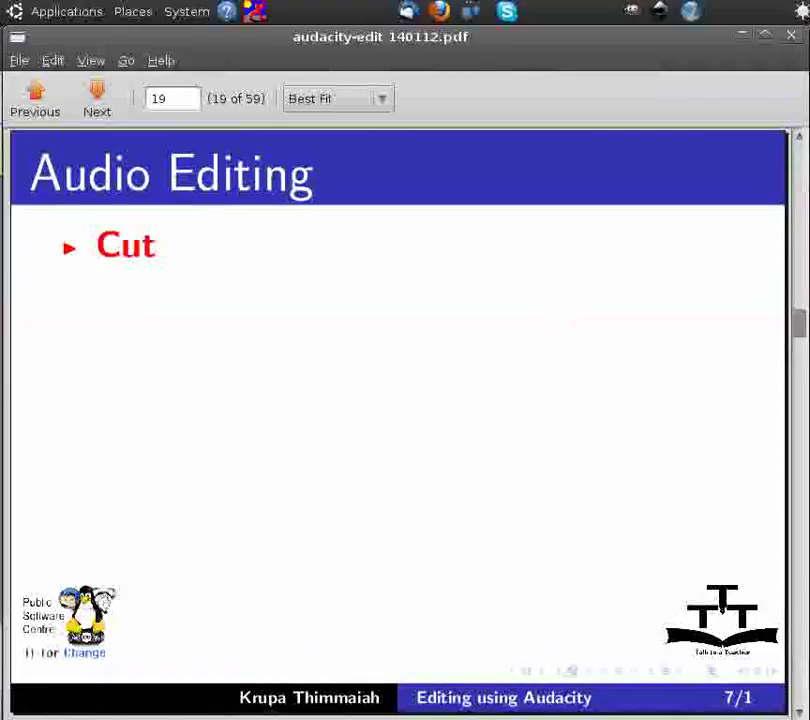
# - Advance the Audio Editing slides through Copy, Paste, Delete, Effects and Change levels
pyautogui.press('pagedown')
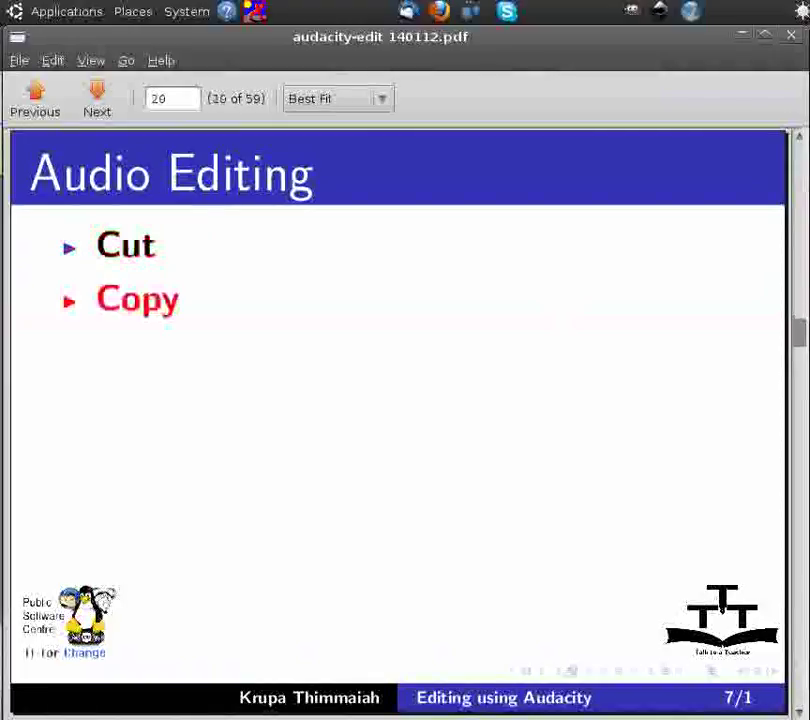
pyautogui.press('pagedown')
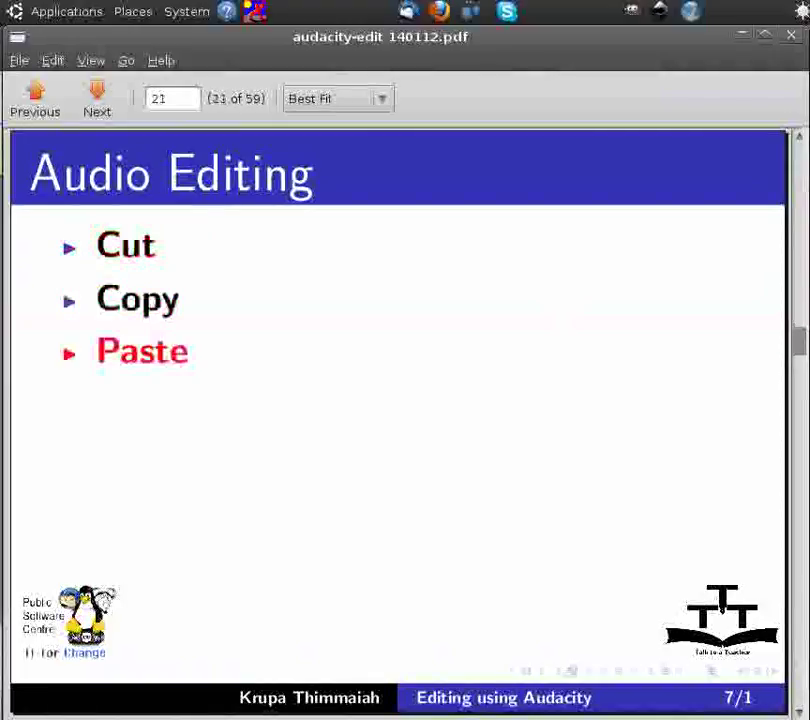
pyautogui.press('pagedown')
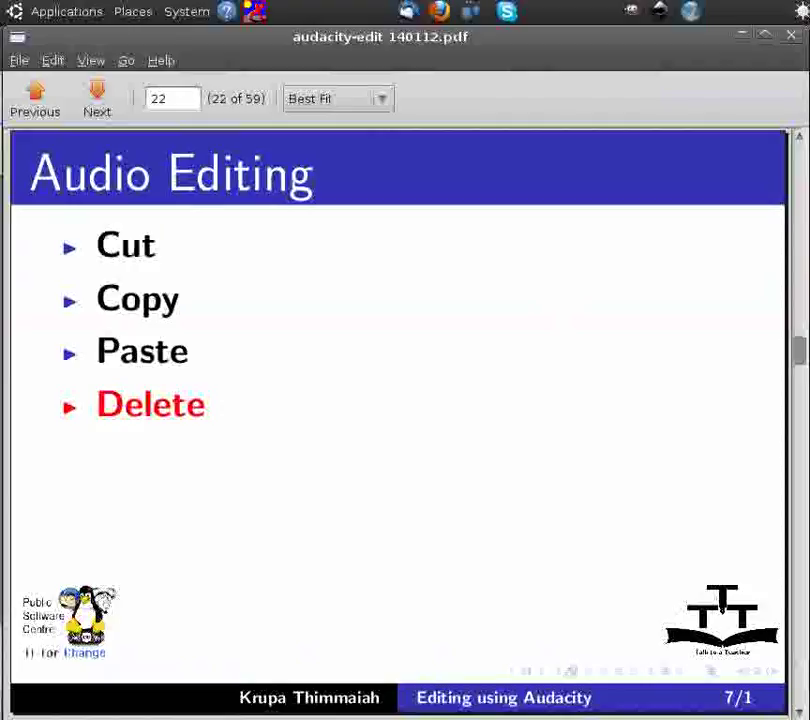
pyautogui.press('pagedown')
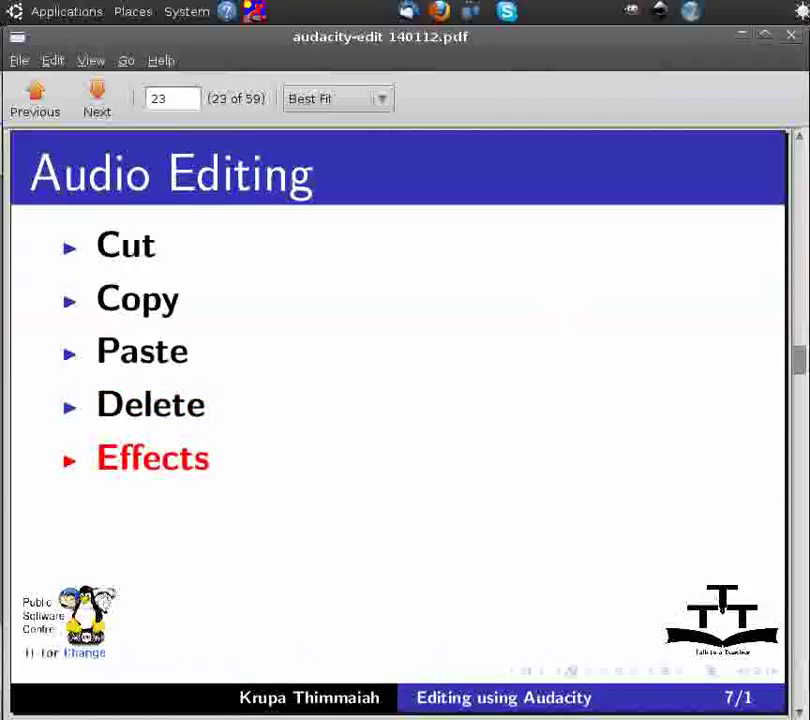
pyautogui.press('pagedown')
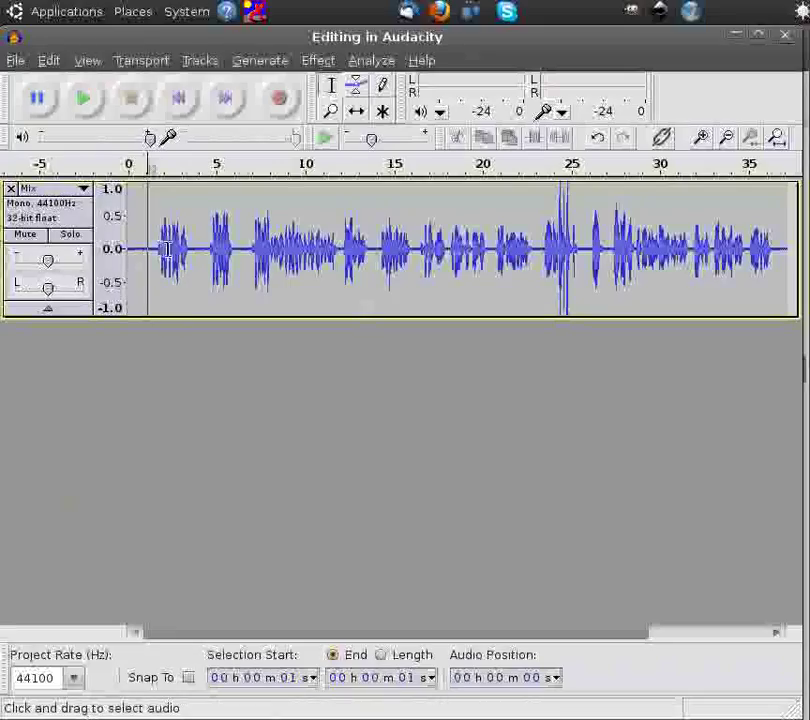
# - Add a new empty label track under the Mix track and set the edit point near the start
pyautogui.click(205, 62)
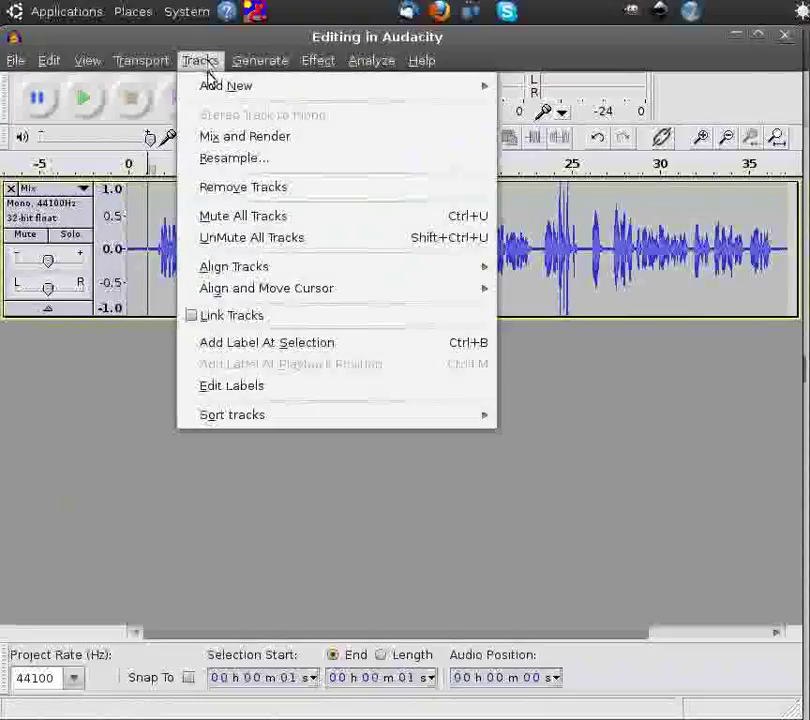
pyautogui.moveTo(226, 86)
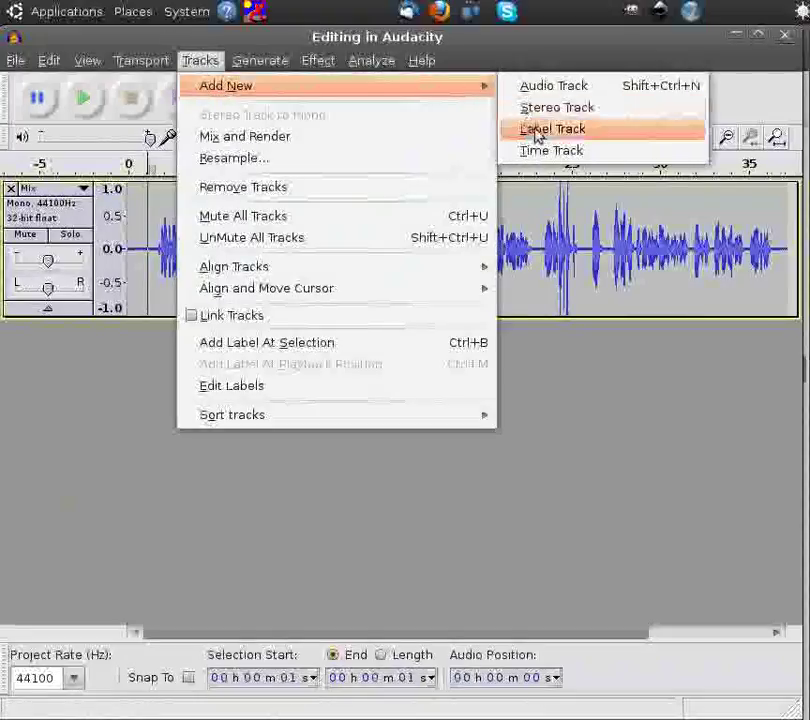
pyautogui.click(537, 132)
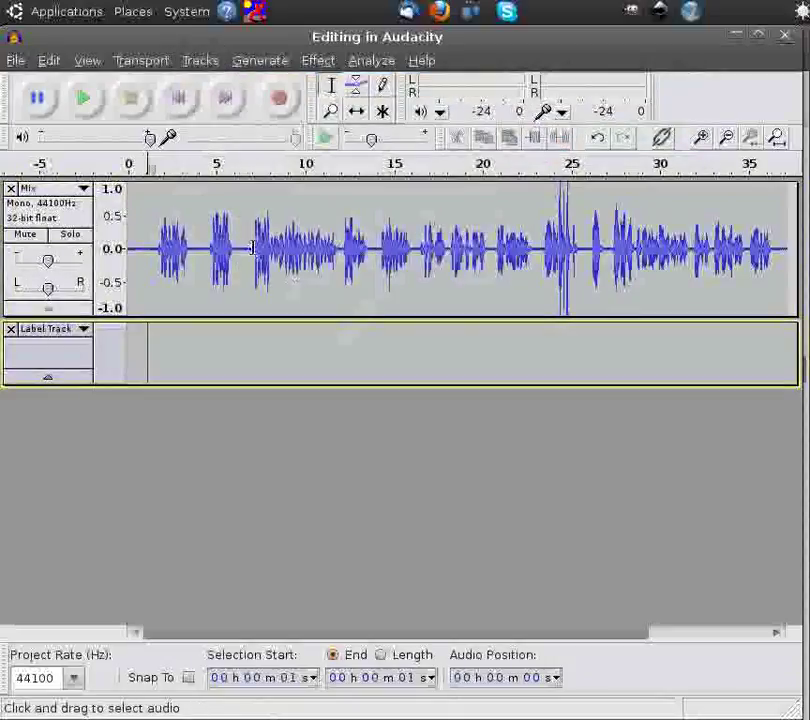
pyautogui.click(152, 250)
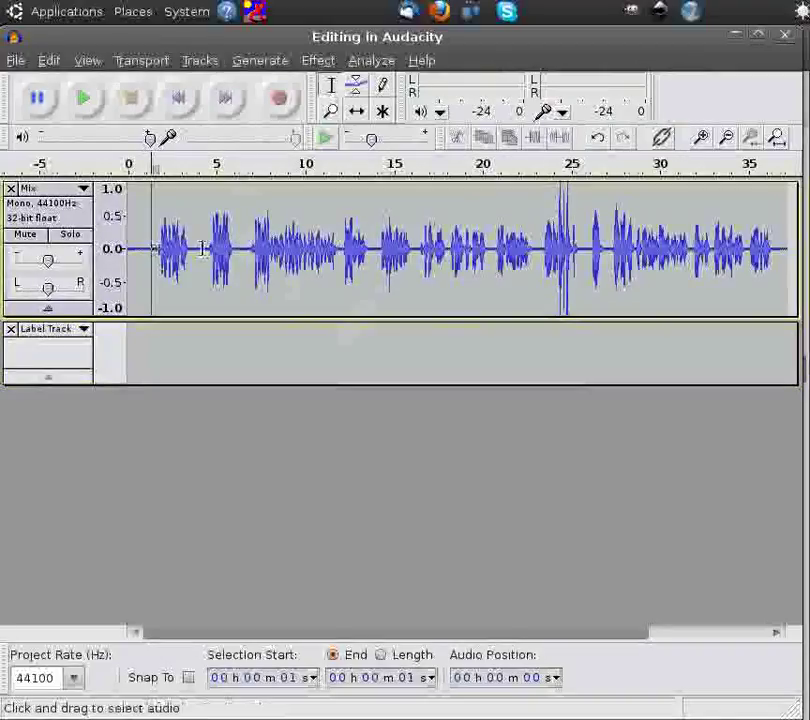
pyautogui.click(200, 61)
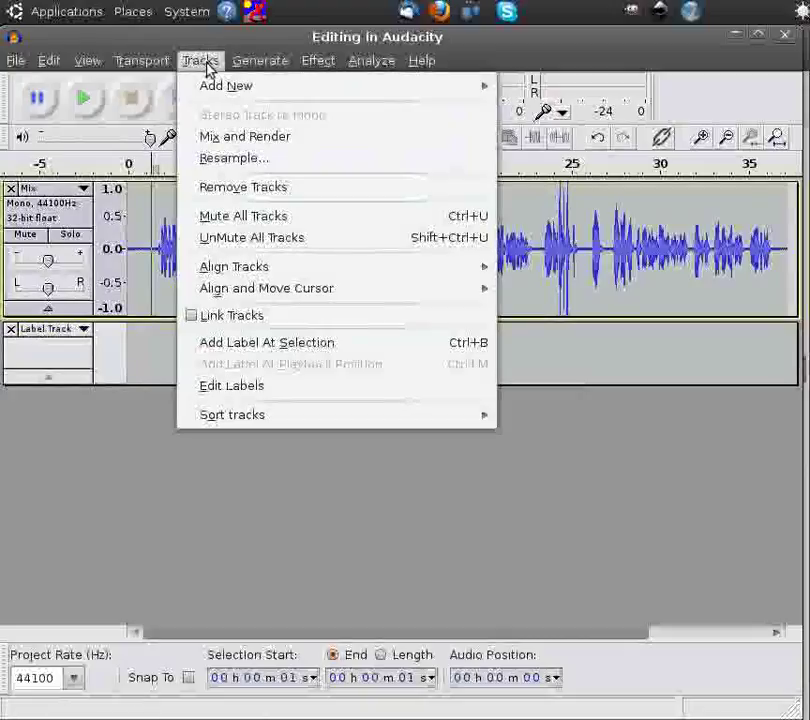
# - Add a label 'intro 1' at the start and a label 'part 2' at about 6 s
pyautogui.click(266, 343)
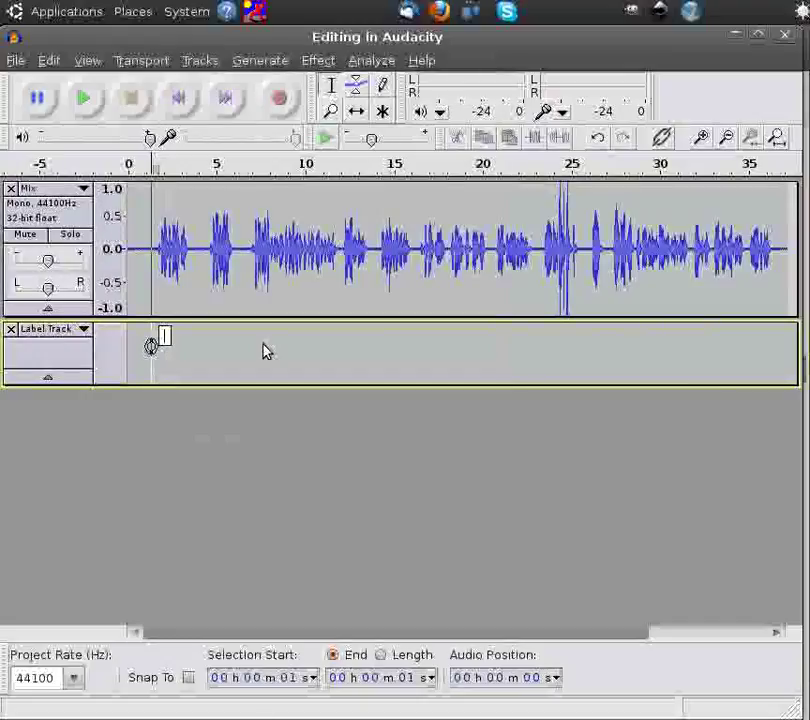
pyautogui.write('intro 1')
pyautogui.press('Return')
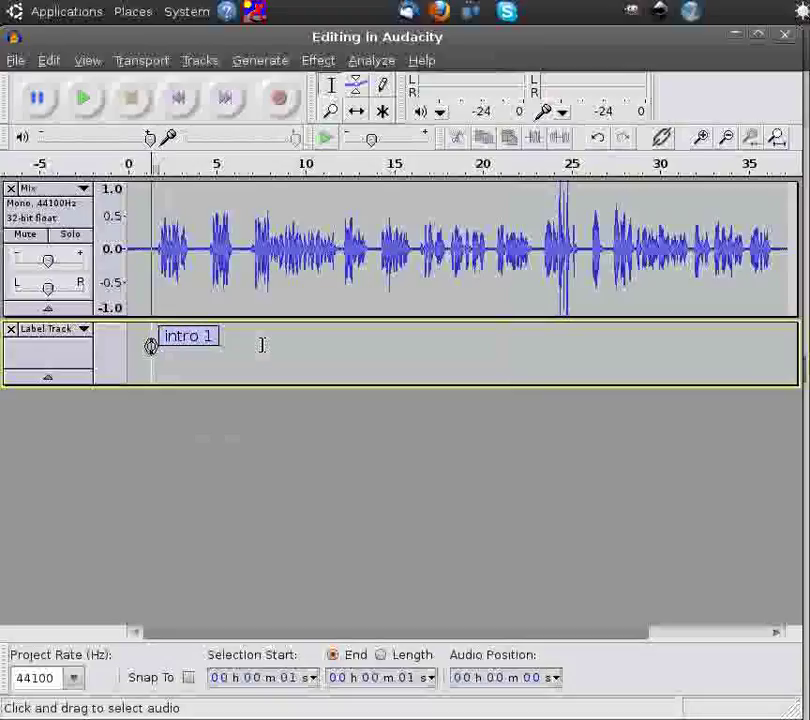
pyautogui.click(243, 247)
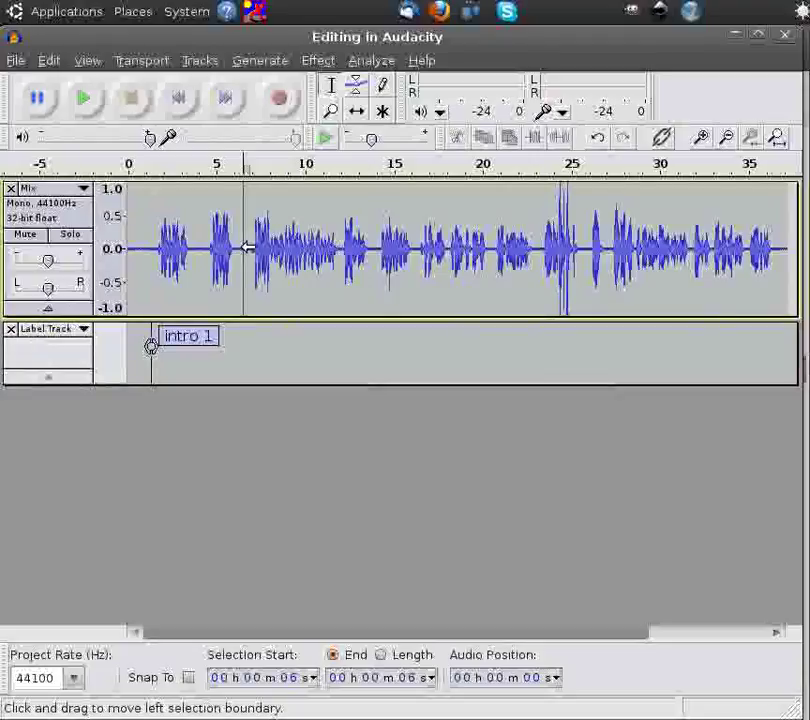
pyautogui.hotkey('ctrl', 'b')
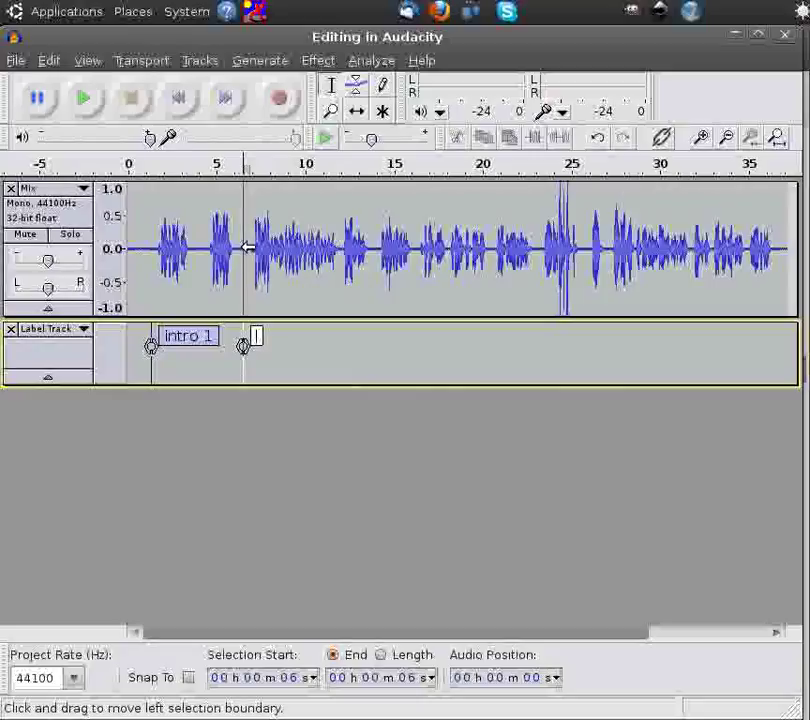
pyautogui.write('part')
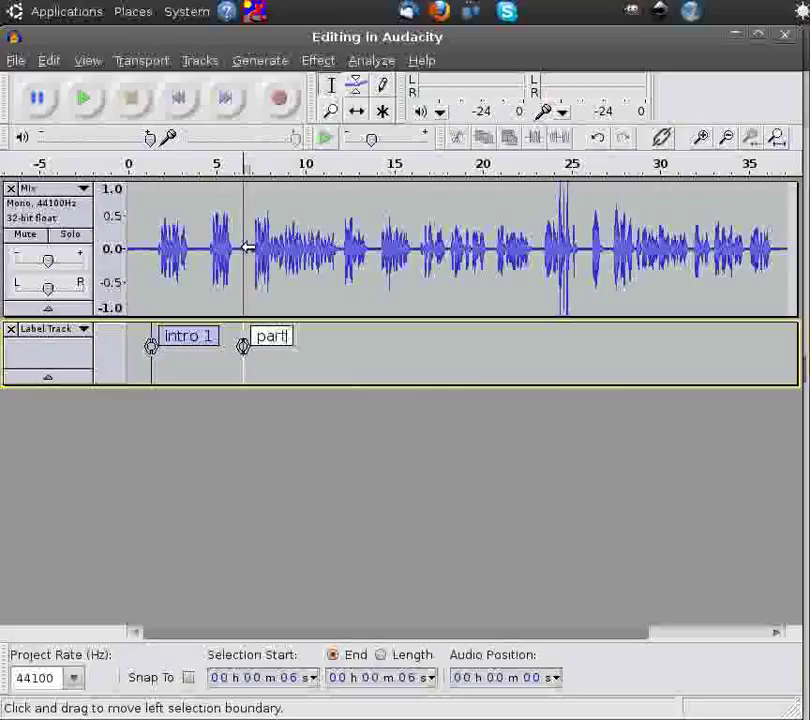
pyautogui.write(' 2')
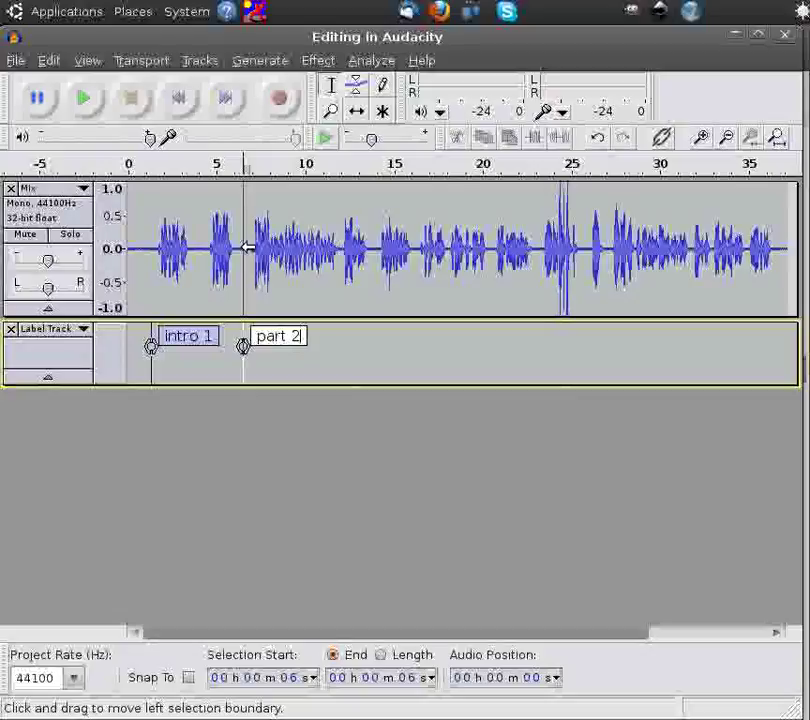
pyautogui.press('Return')
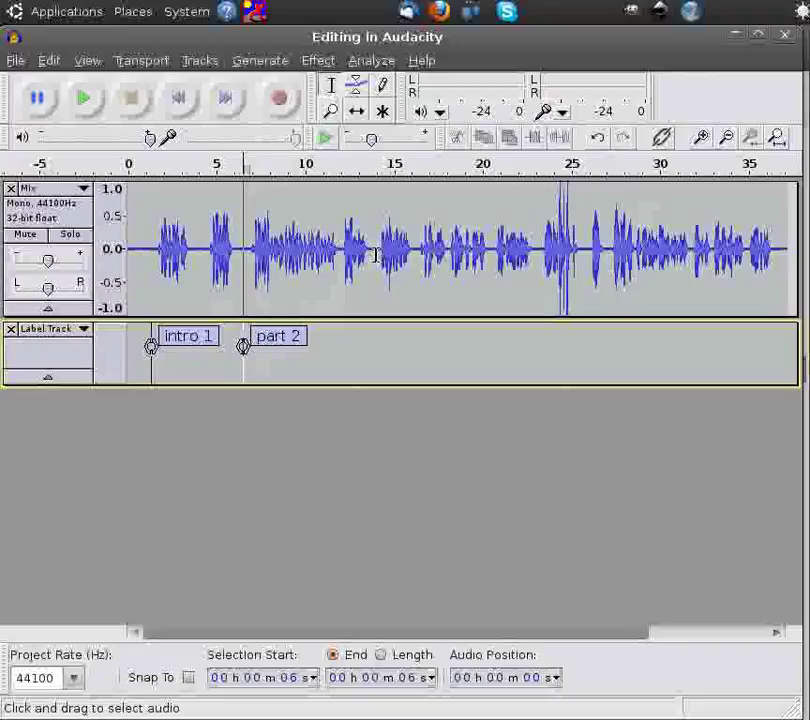
# - Add a third label named 'part 3' at about 27 s with Ctrl+B
pyautogui.click(610, 253)
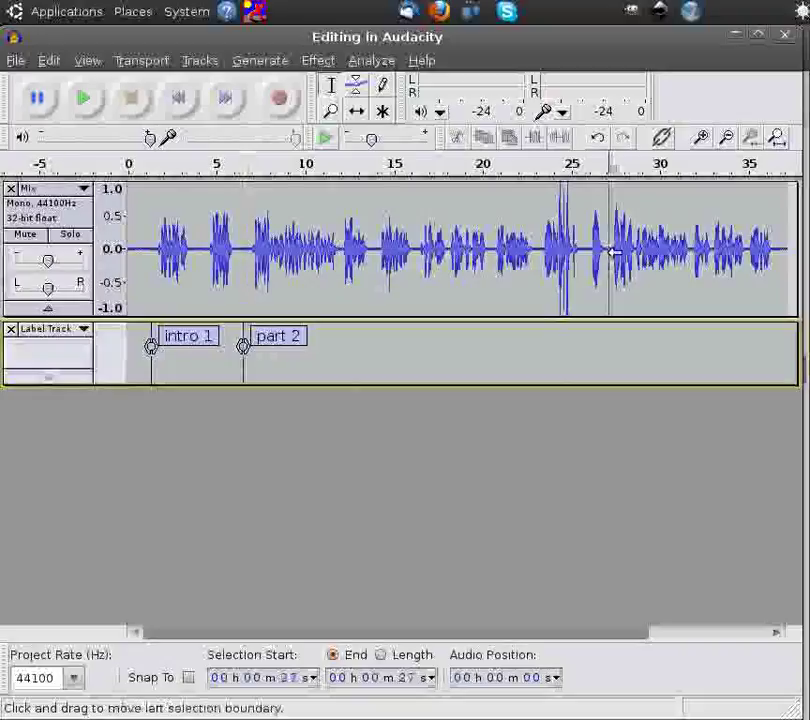
pyautogui.hotkey('ctrl', 'b')
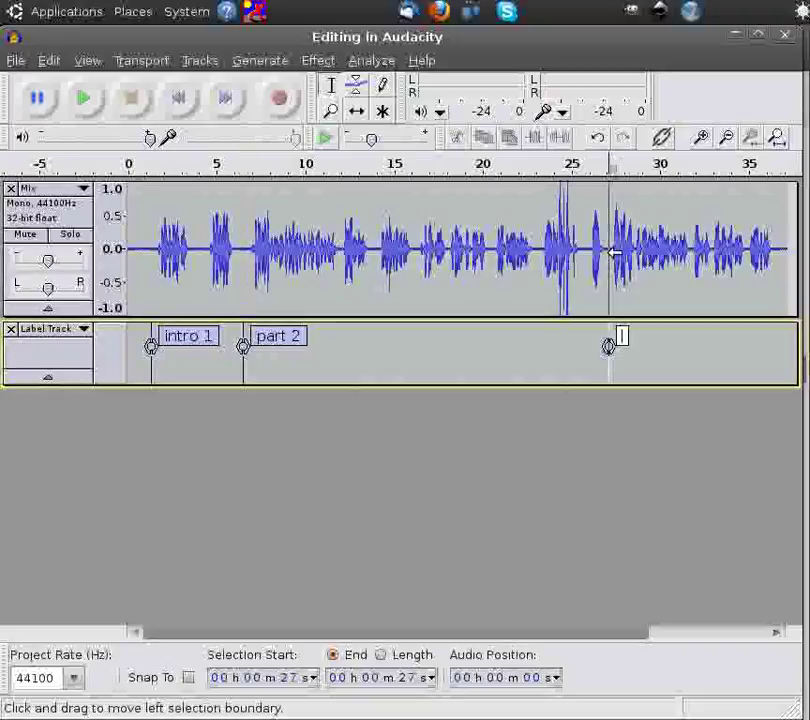
pyautogui.write('part')
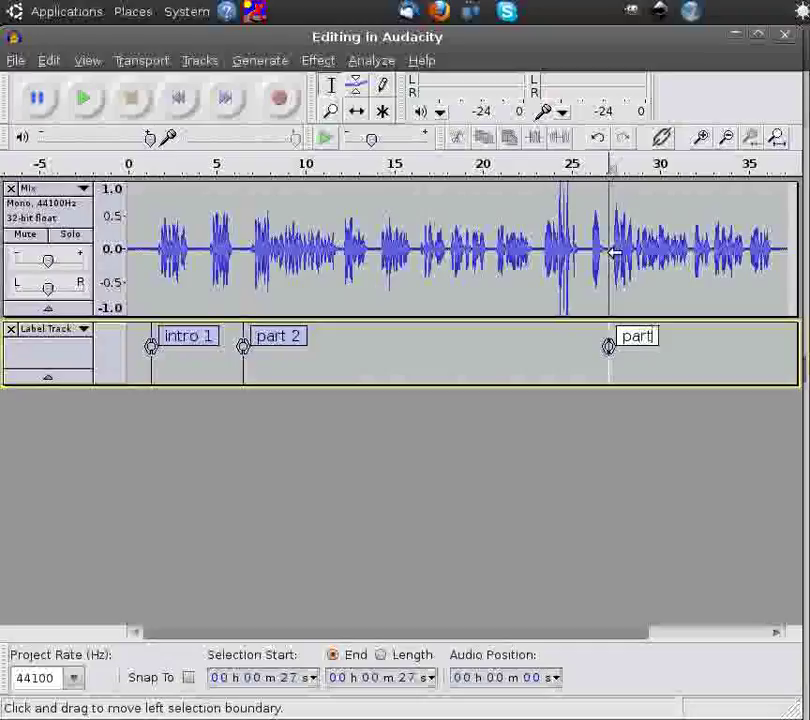
pyautogui.write(' 3')
pyautogui.press('Return')
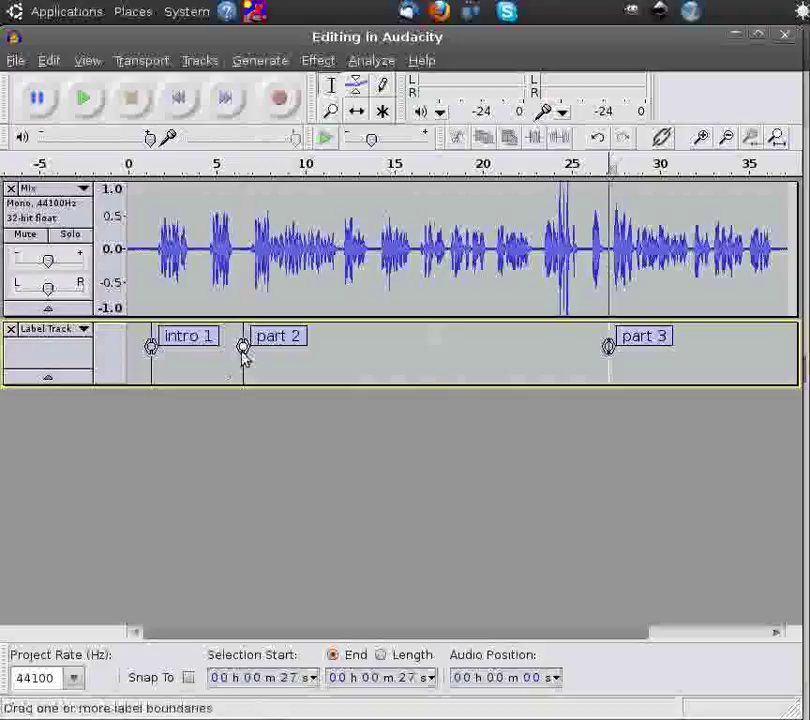
# - Drag the part 2 label to about 13 s and erase the part 3 label's text
pyautogui.moveTo(245, 350); pyautogui.dragTo(375, 355)
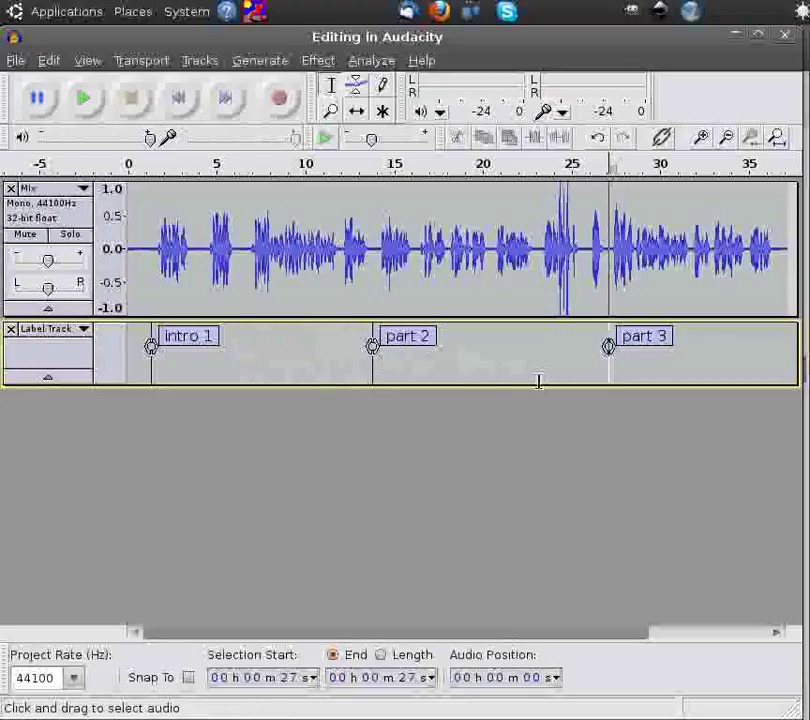
pyautogui.click(669, 337)
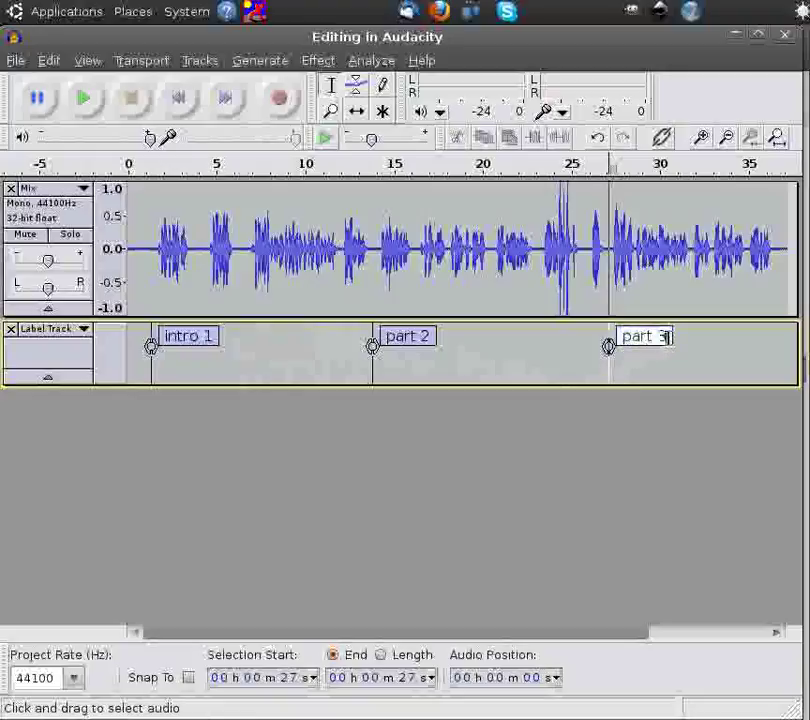
pyautogui.press('BackSpace')
pyautogui.press('BackSpace')
pyautogui.press('BackSpace')
pyautogui.press('BackSpace')
pyautogui.press('BackSpace')
pyautogui.press('BackSpace')
pyautogui.press('BackSpace')
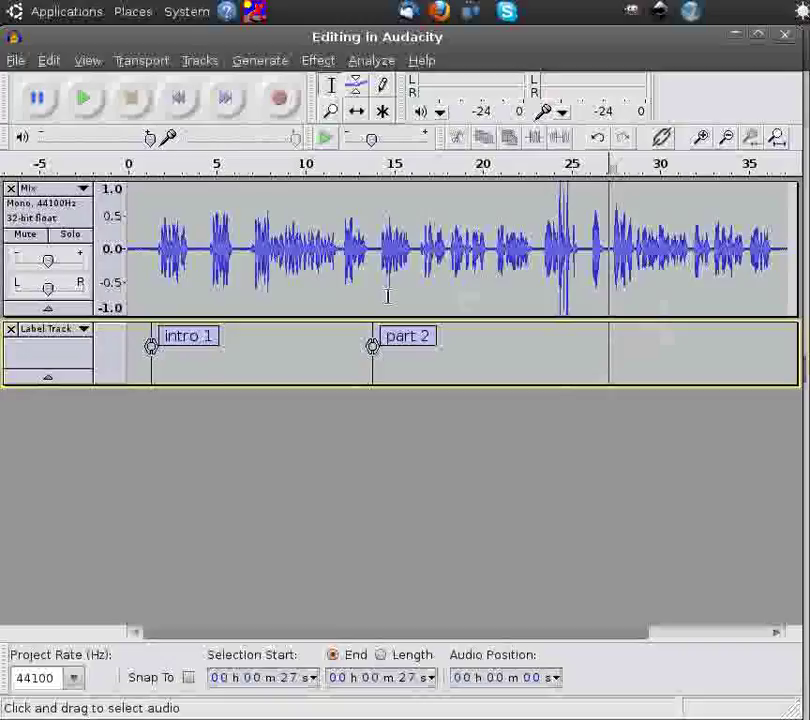
# - Remove the part 2 label in the Edit Labels dialog, keeping only intro 1
pyautogui.click(201, 62)
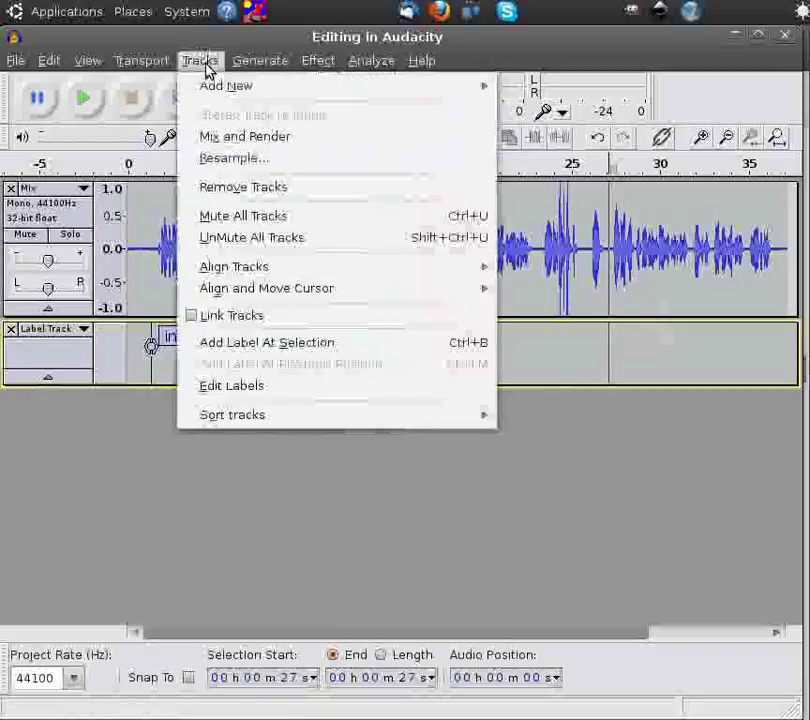
pyautogui.click(259, 396)
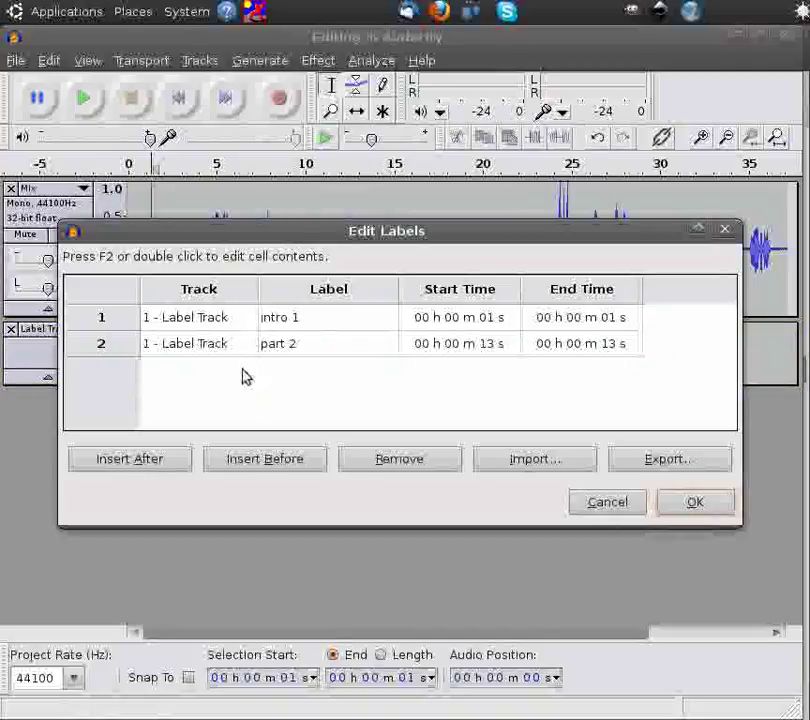
pyautogui.click(196, 346)
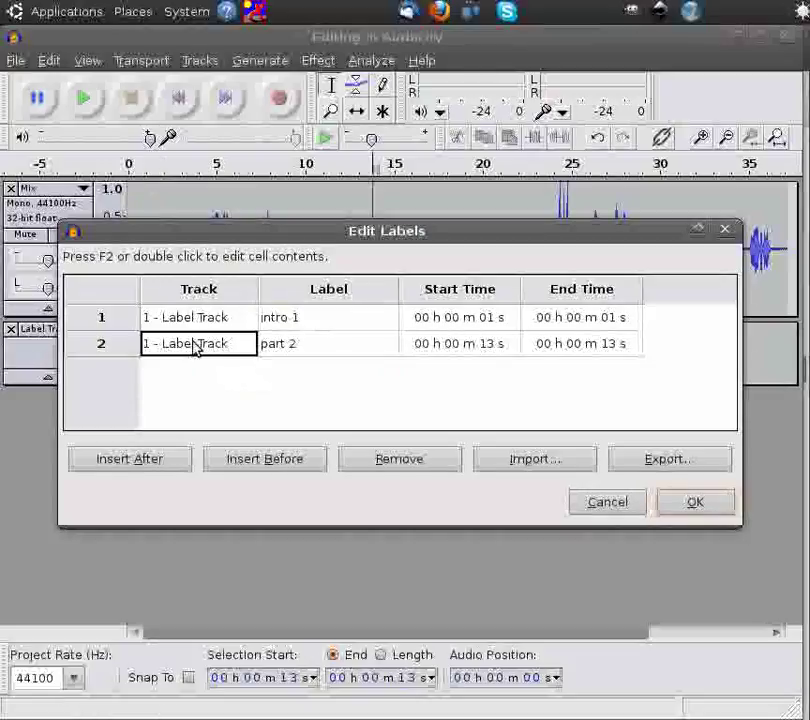
pyautogui.click(391, 461)
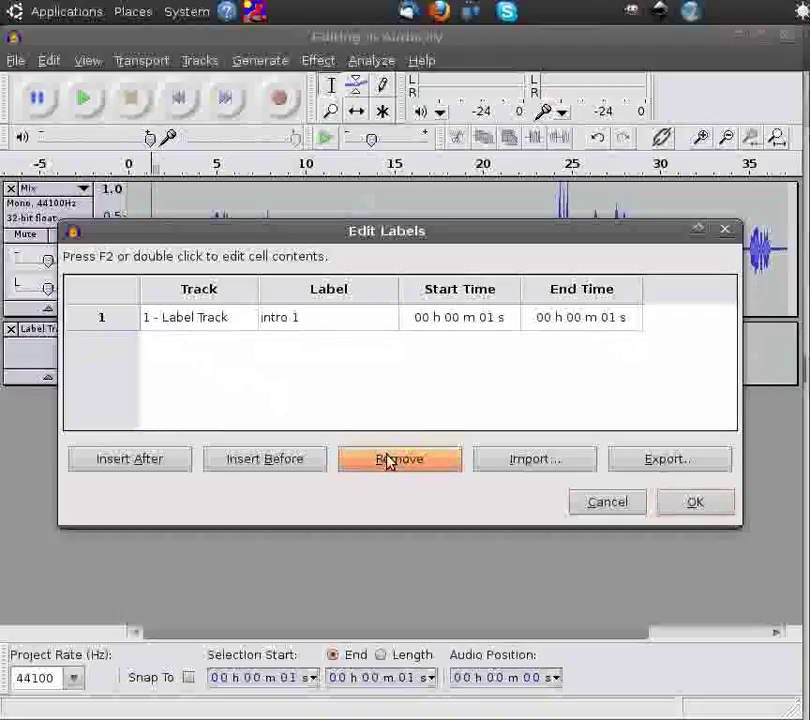
pyautogui.click(688, 518)
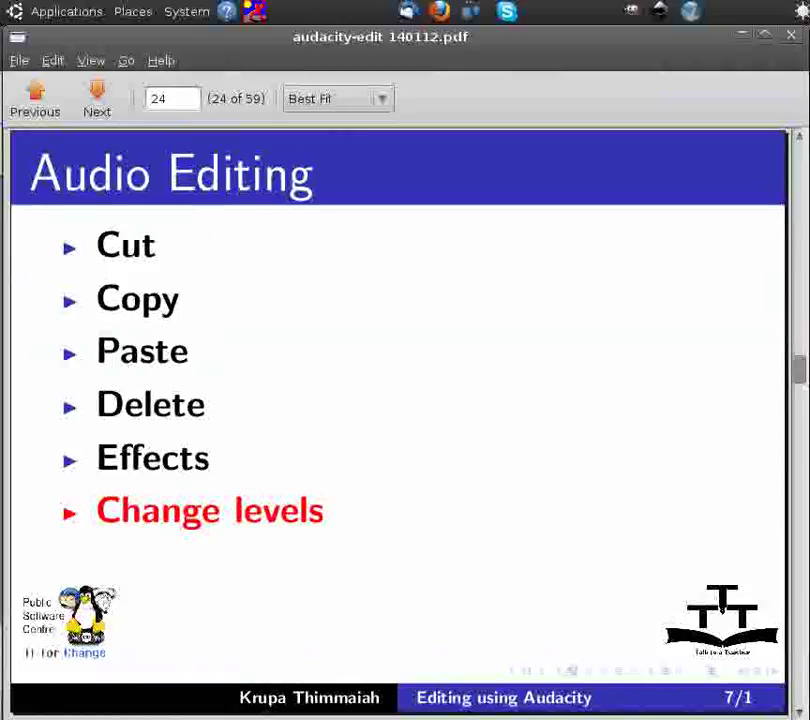
# - Advance the slides from page 24 to the Structuring Edit slide, page 30
pyautogui.press('pagedown')
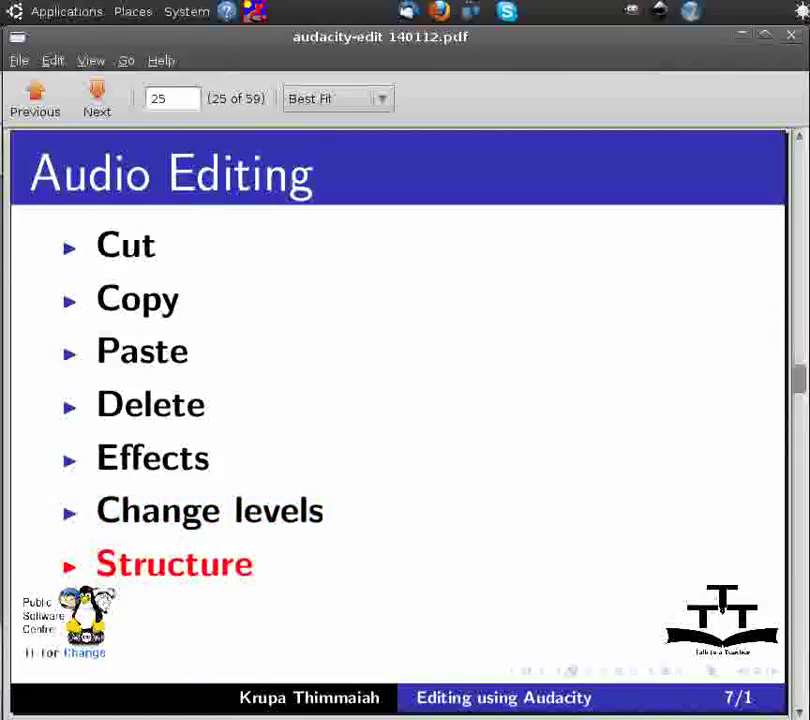
pyautogui.press('pagedown')
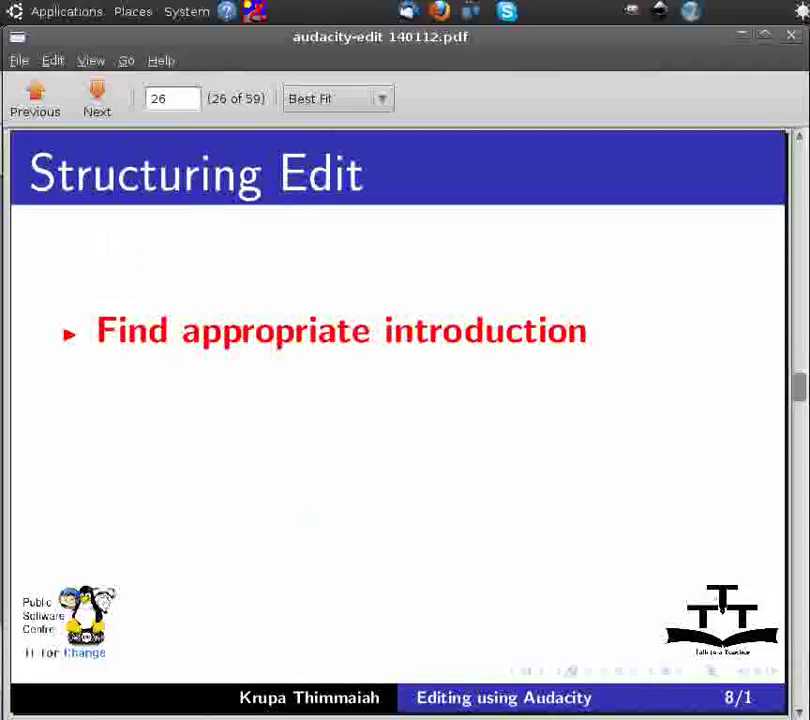
pyautogui.press('pagedown')
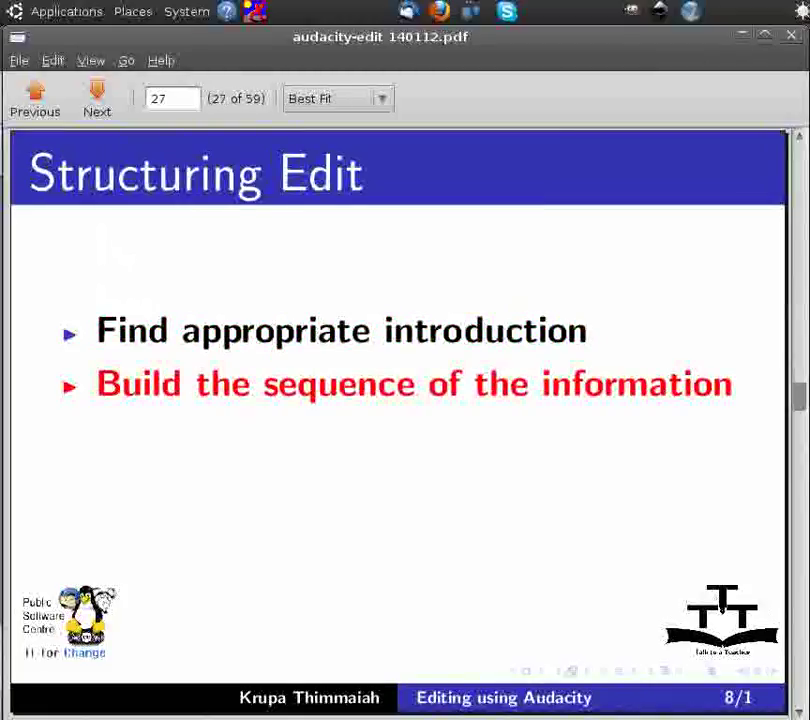
pyautogui.press('pagedown')
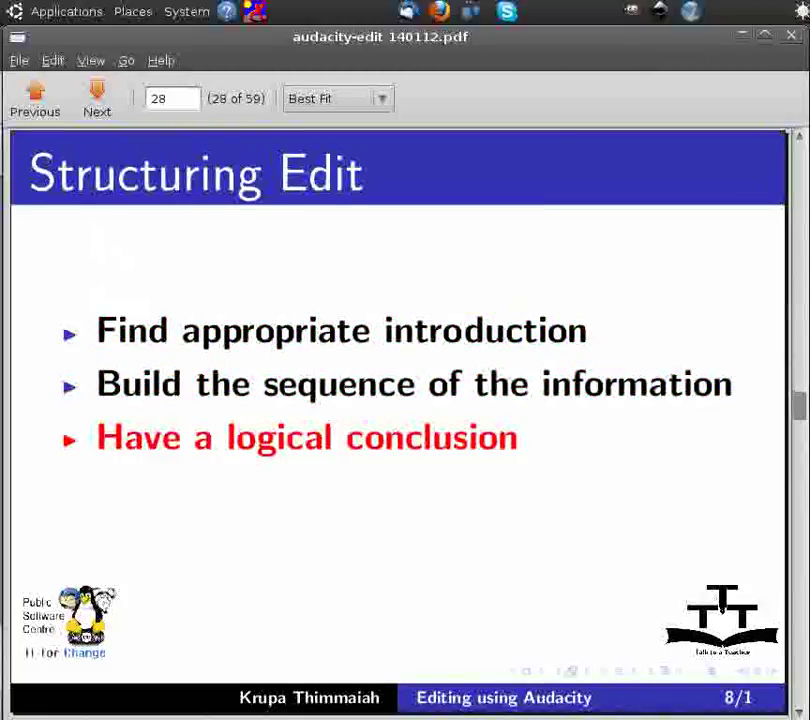
pyautogui.press('pagedown')
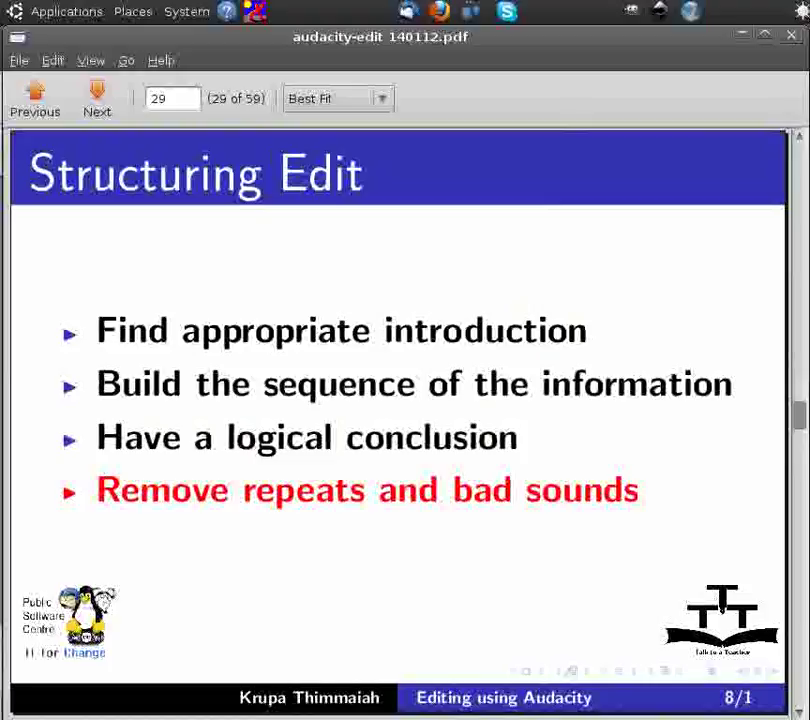
pyautogui.press('pagedown')
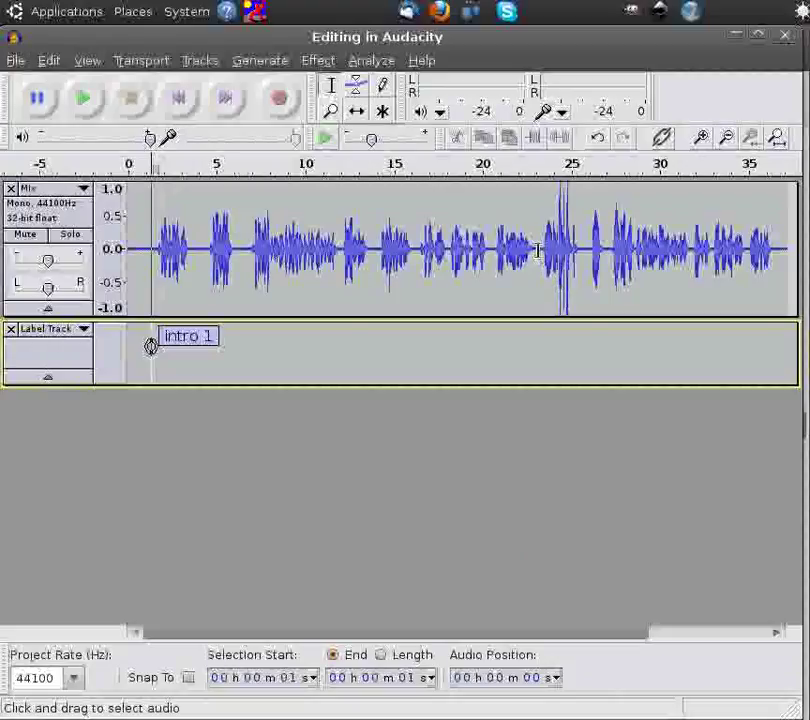
# - Select and delete the loud spike between roughly 24 and 25 s
pyautogui.click(538, 250)
pyautogui.moveTo(538, 250); pyautogui.dragTo(585, 252)
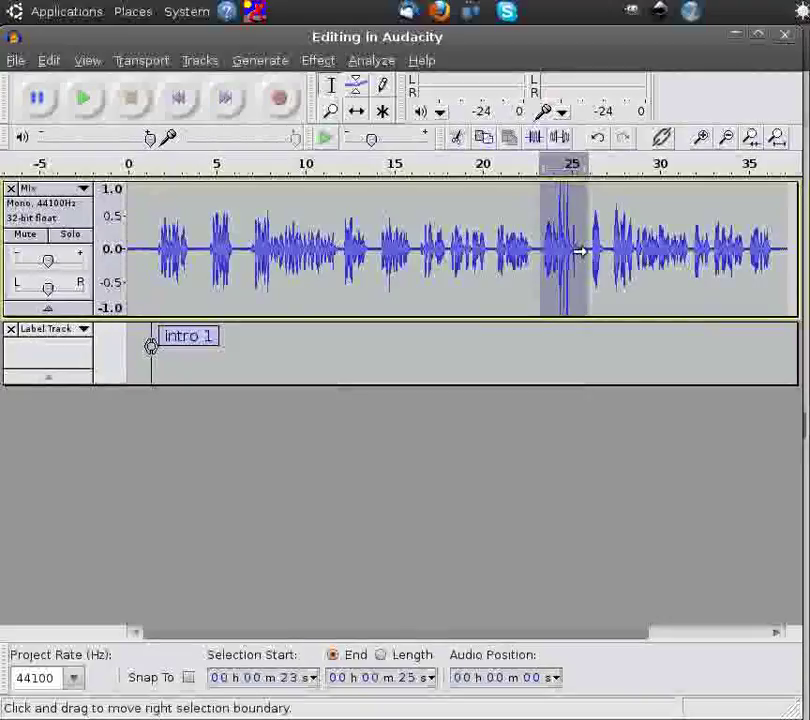
pyautogui.press('Delete')
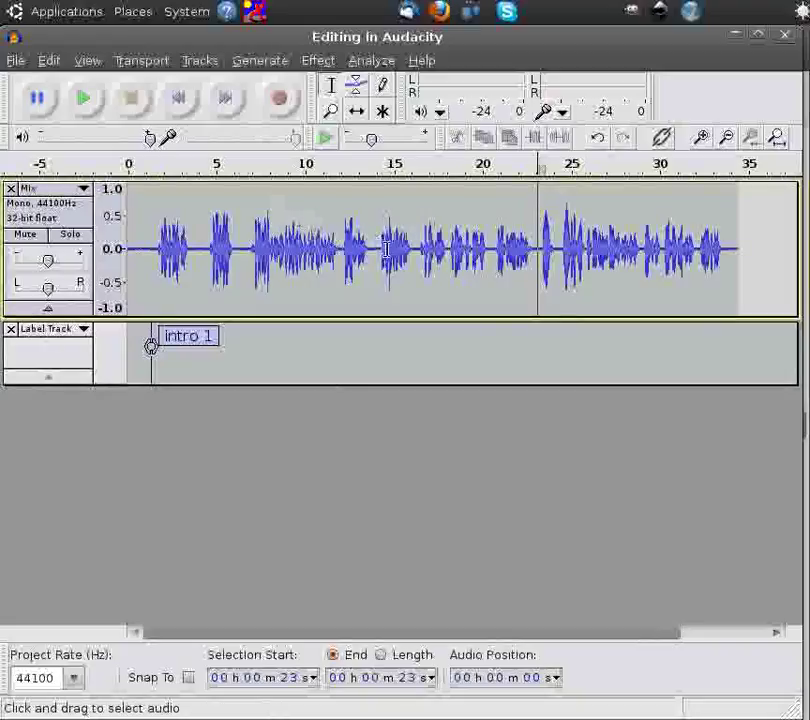
# - Cut the audio around 13–16 s and place the edit point at about 18 s
pyautogui.moveTo(375, 249); pyautogui.dragTo(412, 249)
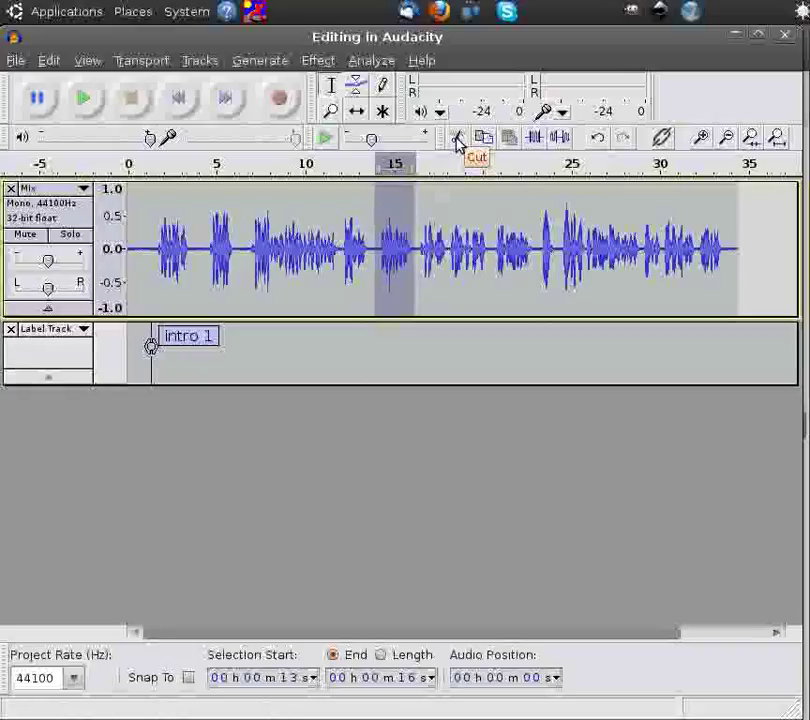
pyautogui.click(457, 140)
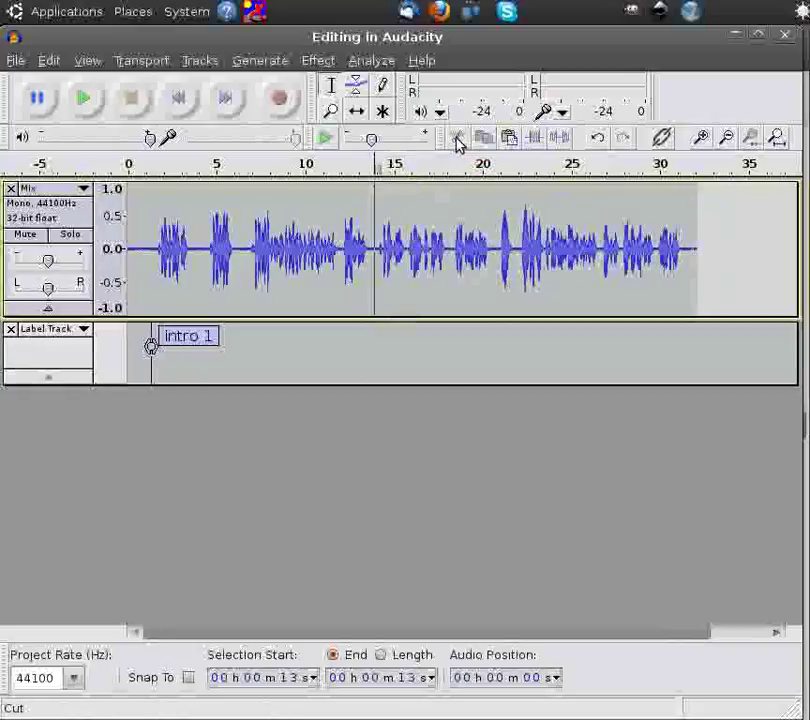
pyautogui.click(50, 62)
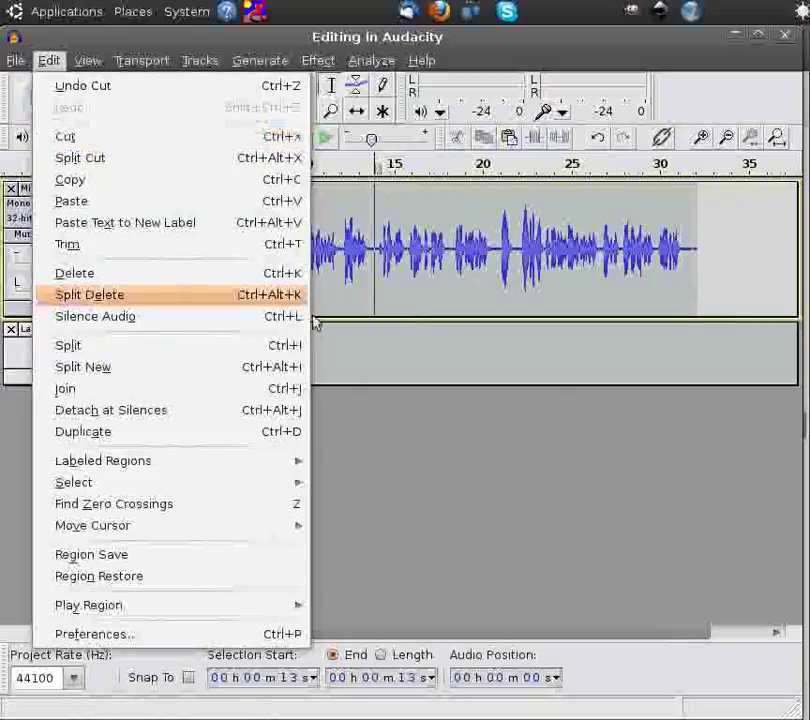
pyautogui.click(380, 310)
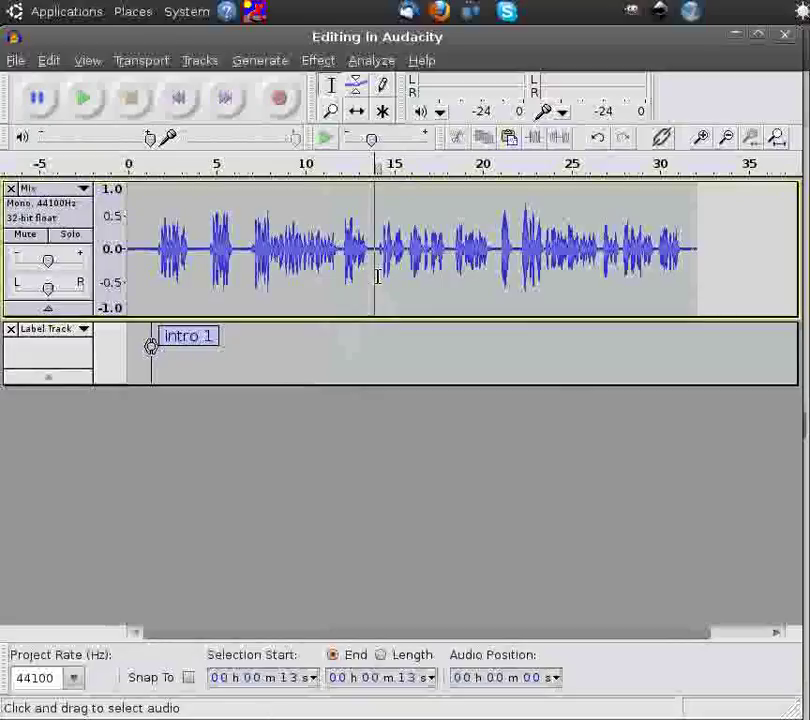
pyautogui.click(452, 248)
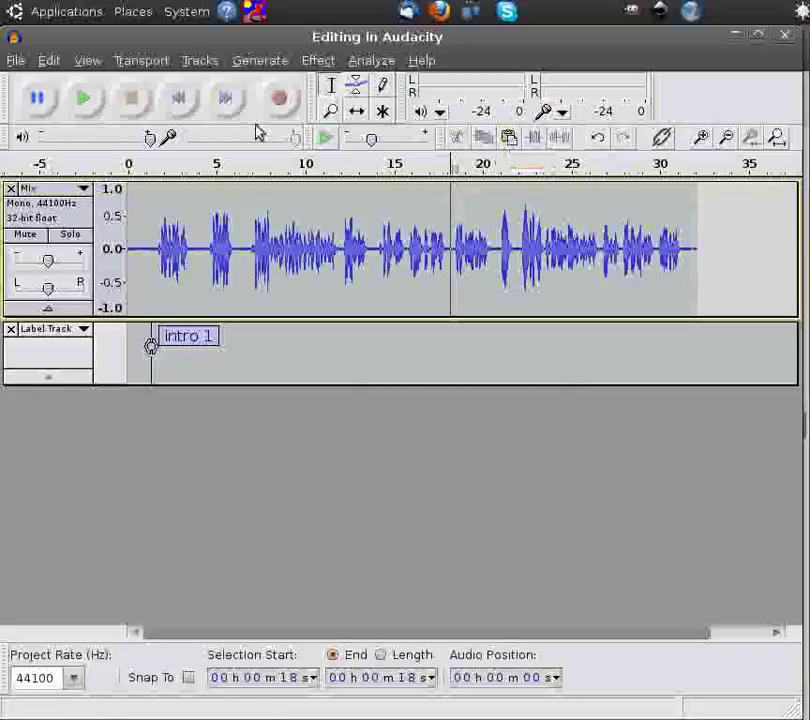
# - Paste the cut audio in at 18 s, then deselect with a click at 20 s
pyautogui.click(57, 66)
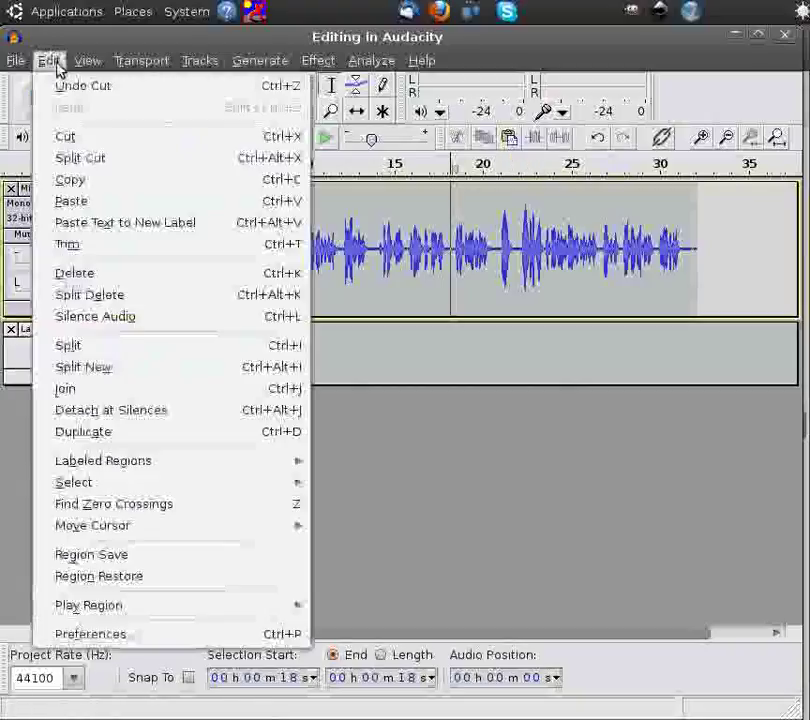
pyautogui.click(77, 203)
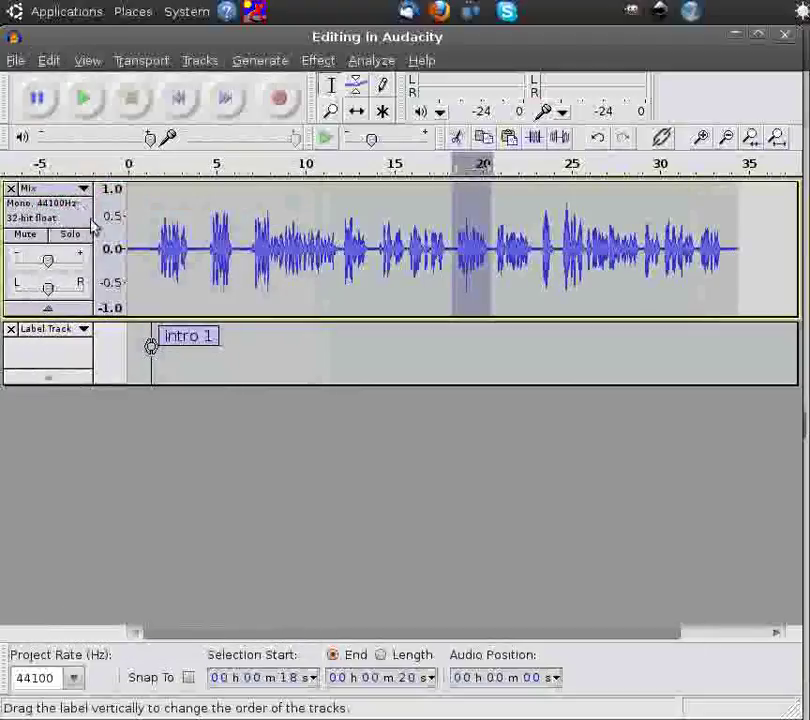
pyautogui.click(488, 280)
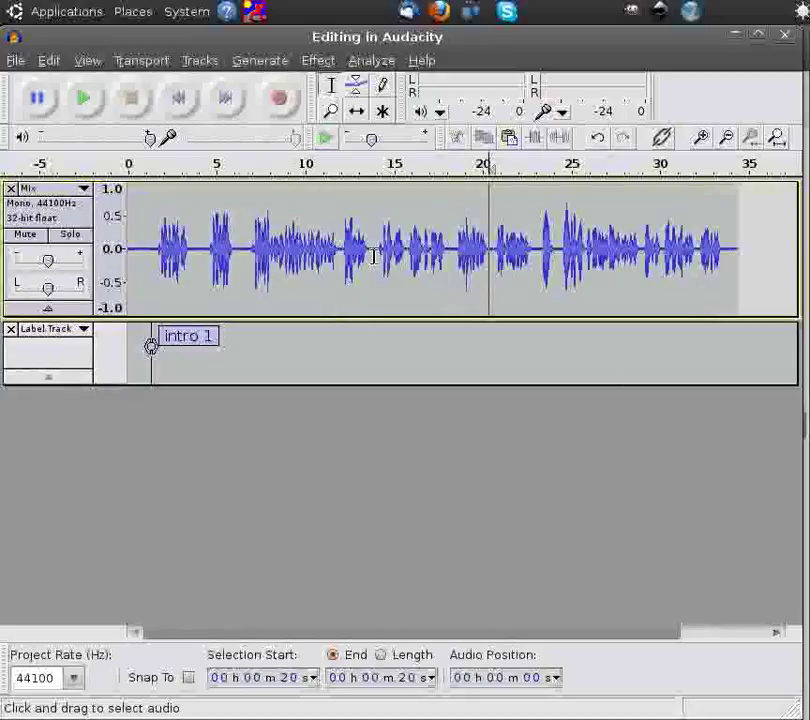
# - Zoom in and select the short breath at about 14.2 s
pyautogui.click(701, 138)
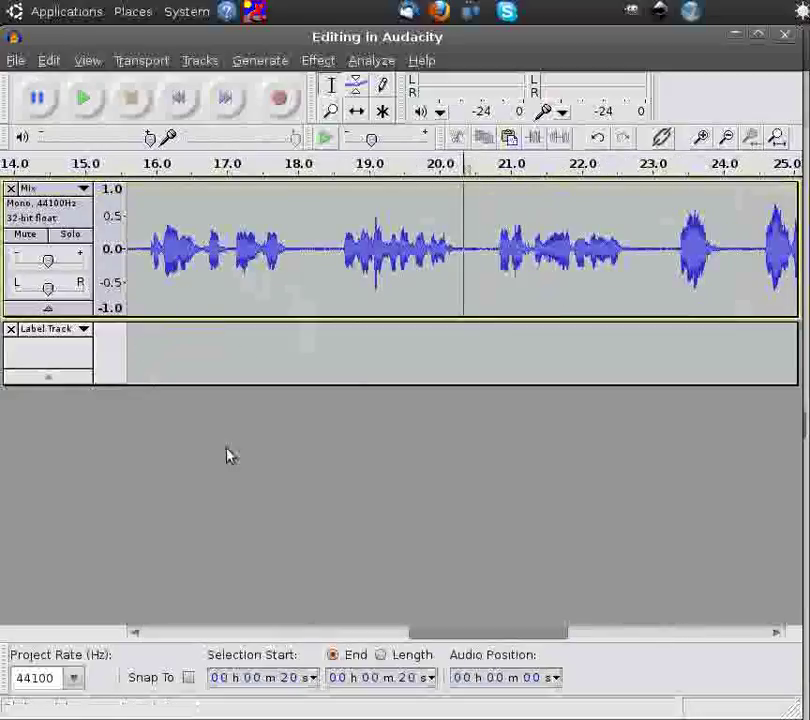
pyautogui.click(134, 634)
pyautogui.click(138, 635)
pyautogui.click(138, 636)
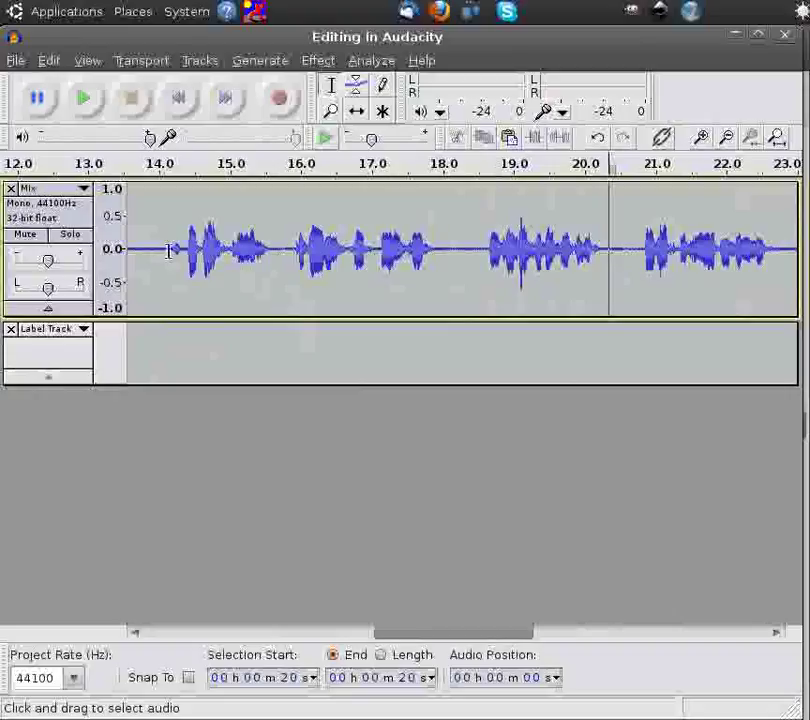
pyautogui.moveTo(169, 249); pyautogui.dragTo(185, 252)
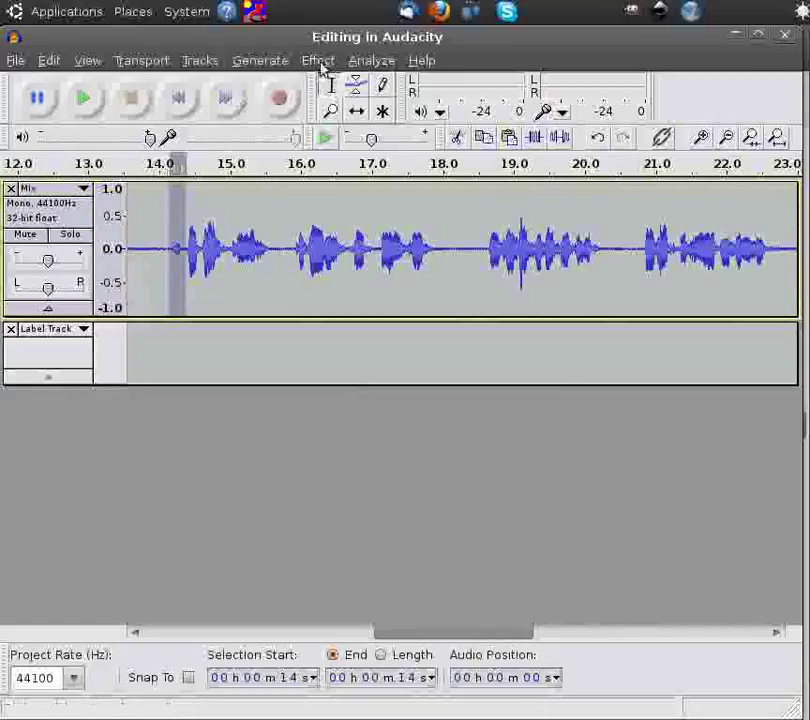
# - Amplify the selected breath by -5 dB
pyautogui.click(319, 62)
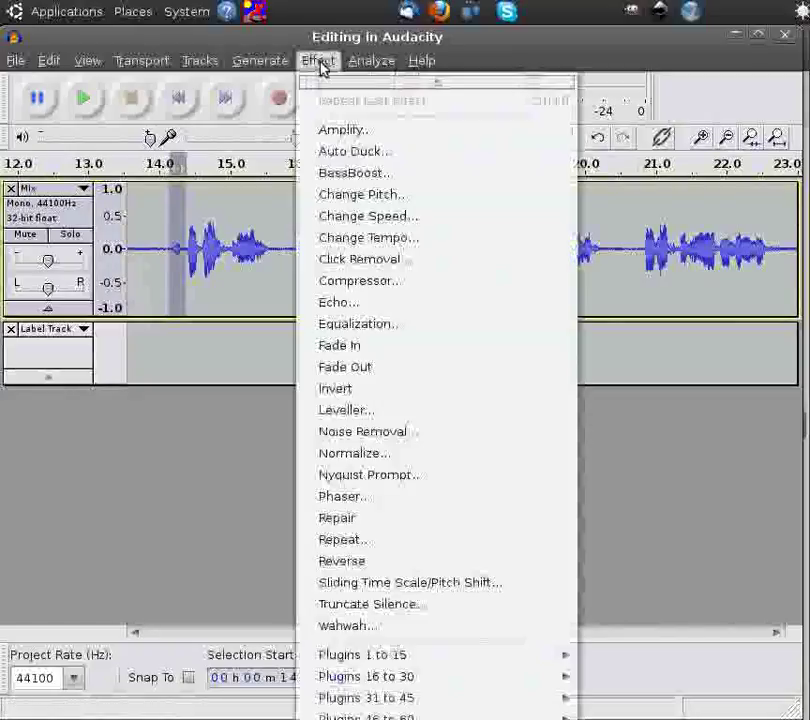
pyautogui.click(338, 131)
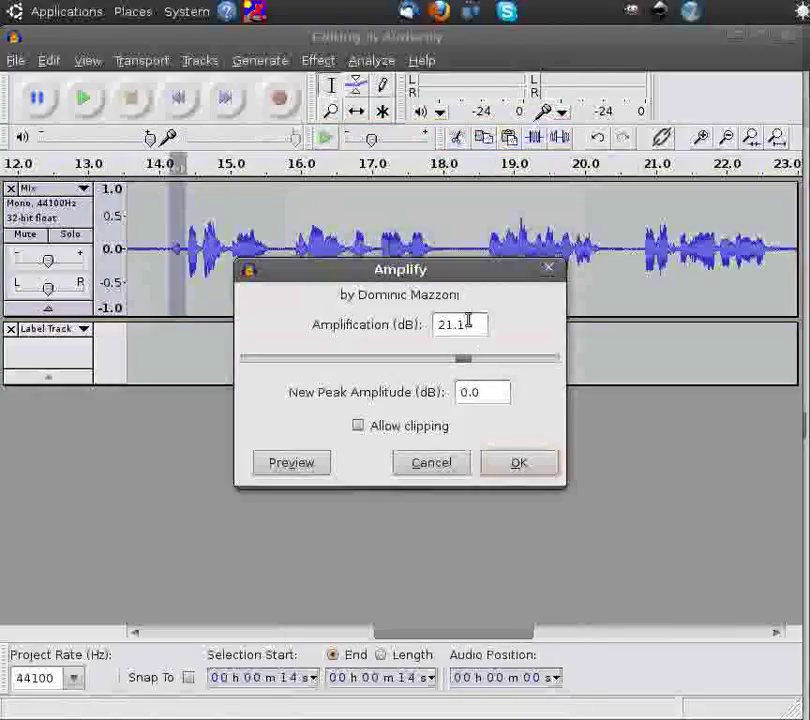
pyautogui.moveTo(475, 325); pyautogui.dragTo(434, 324)
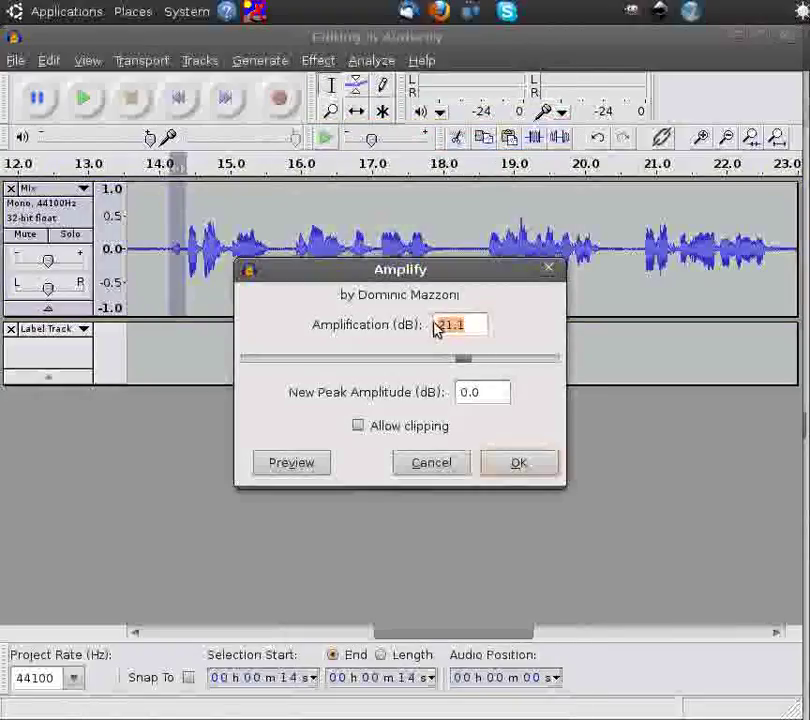
pyautogui.press('BackSpace')
pyautogui.write('-5')
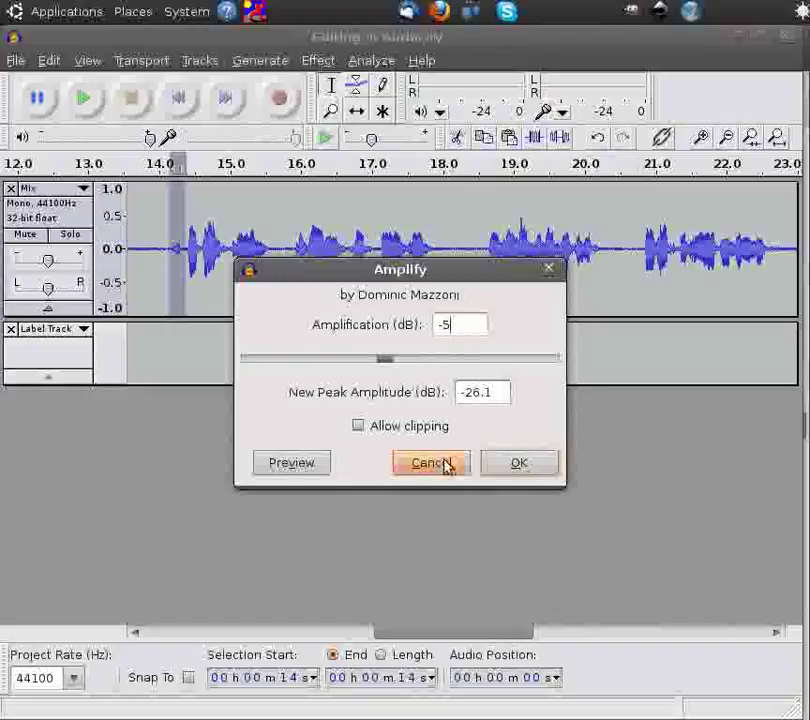
pyautogui.click(533, 467)
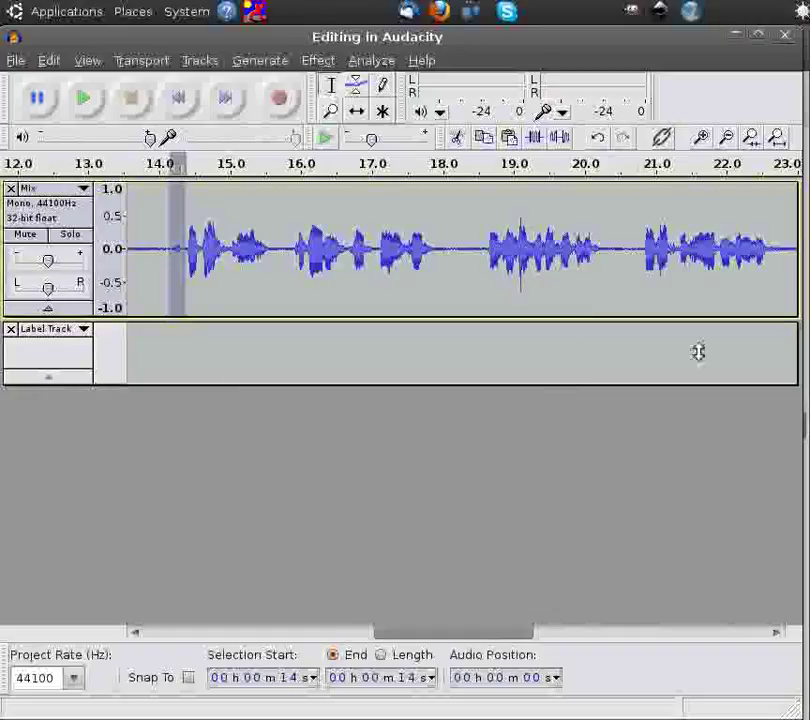
# - Zoom in around 32 s and select the soft passage from 32.2 to 33.5 s
pyautogui.click(727, 139)
pyautogui.click(727, 139)
pyautogui.click(697, 163)
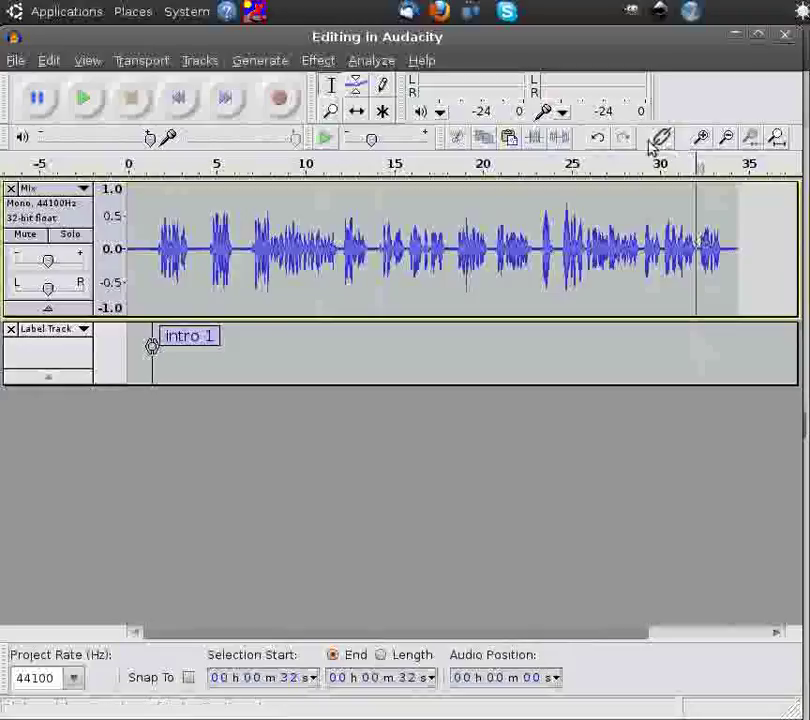
pyautogui.click(703, 139)
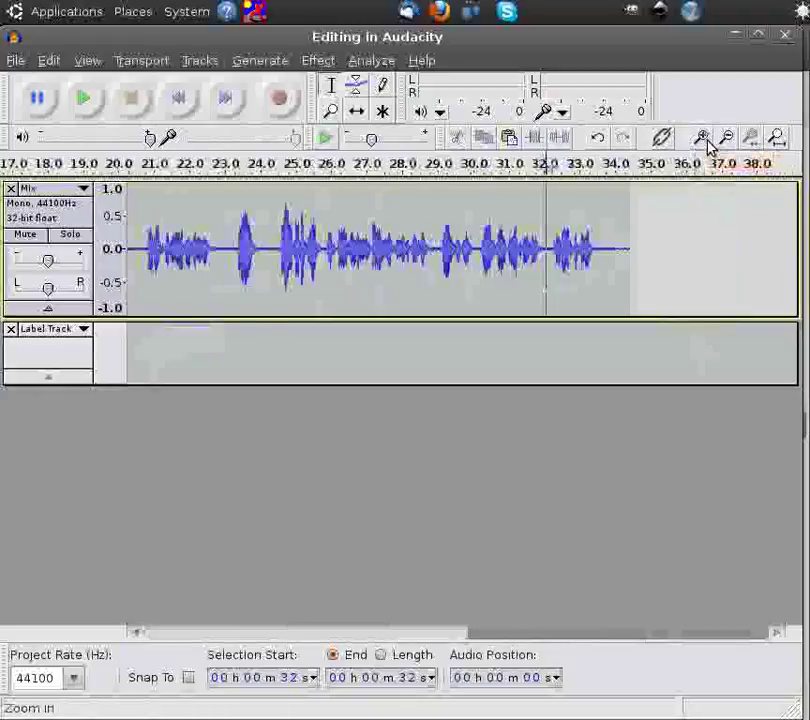
pyautogui.click(704, 139)
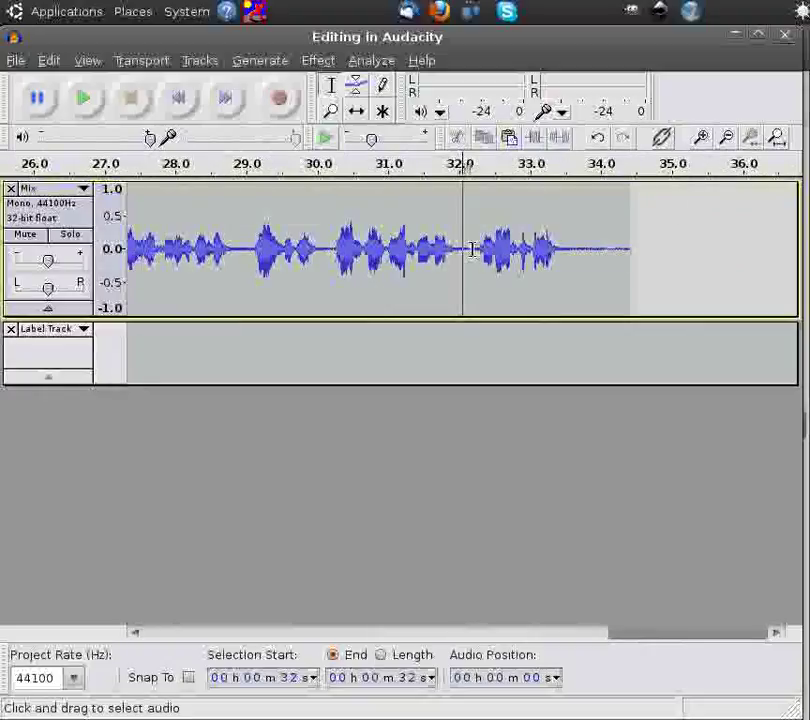
pyautogui.moveTo(473, 249); pyautogui.dragTo(567, 255)
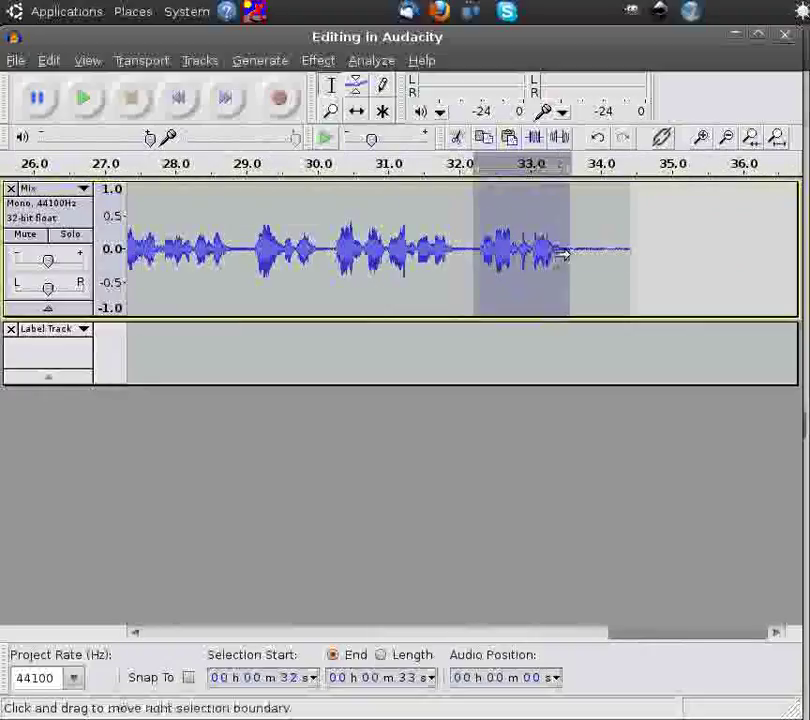
# - Amplify the selected passage by 9 dB with Allow clipping ticked
pyautogui.click(318, 61)
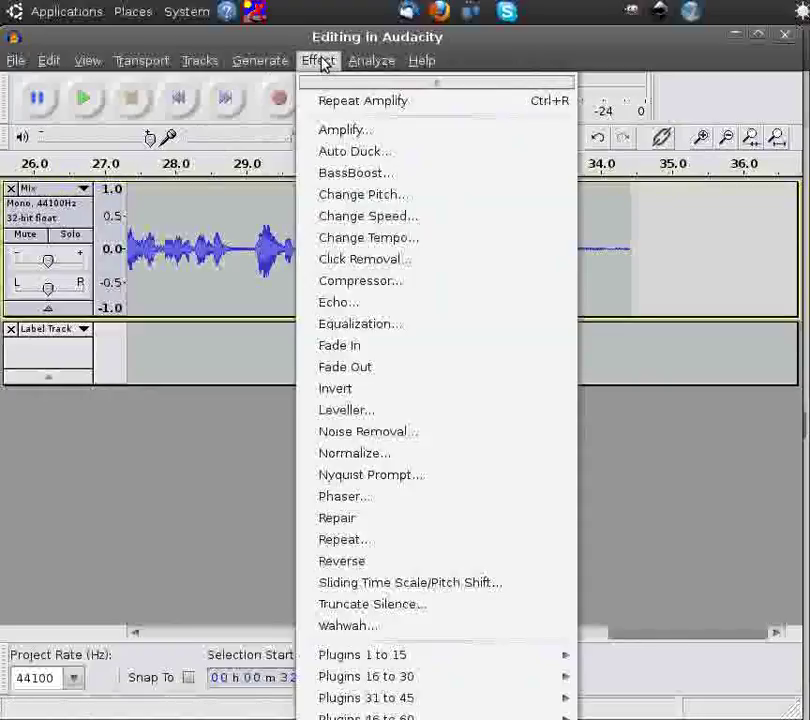
pyautogui.click(340, 131)
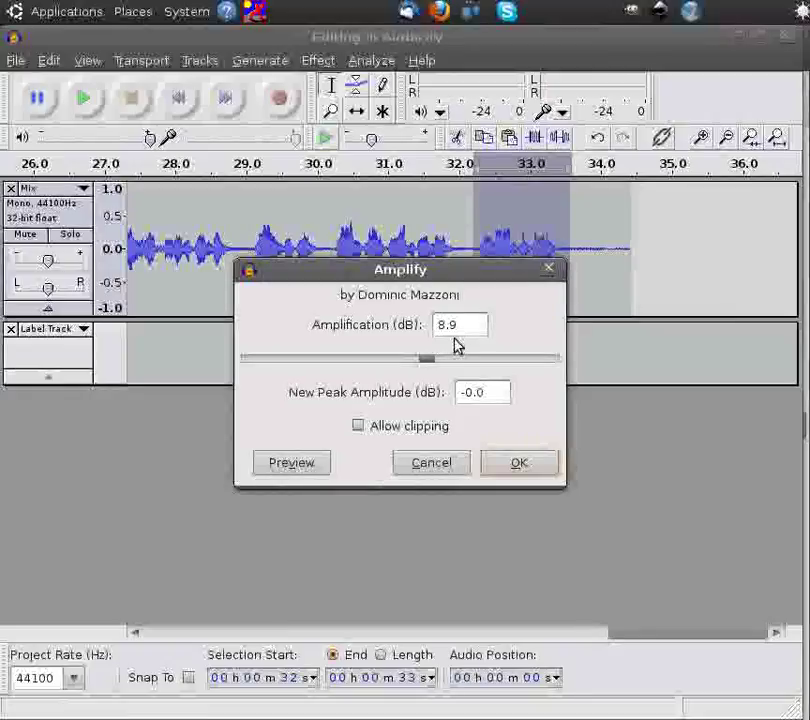
pyautogui.moveTo(467, 328); pyautogui.dragTo(425, 322)
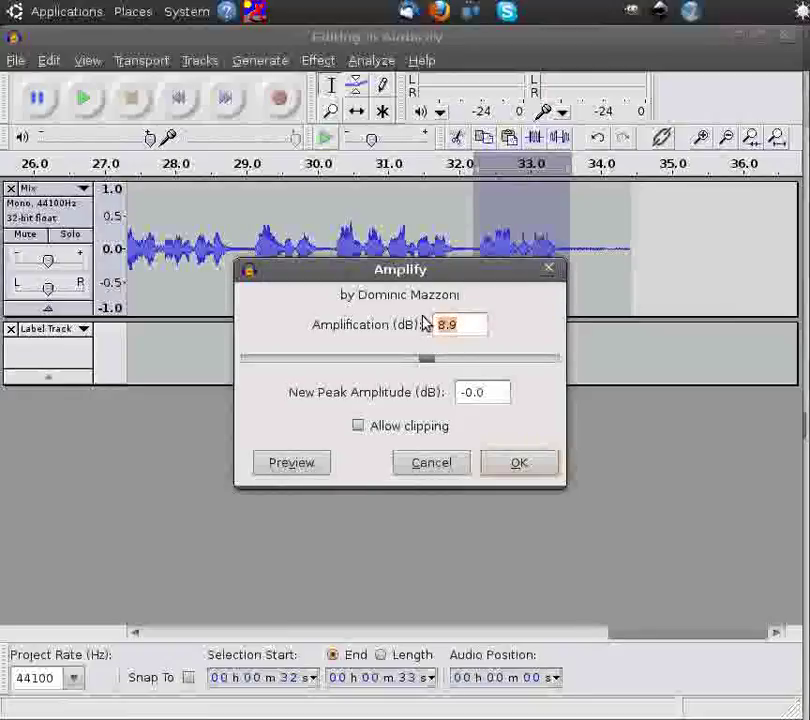
pyautogui.write('9')
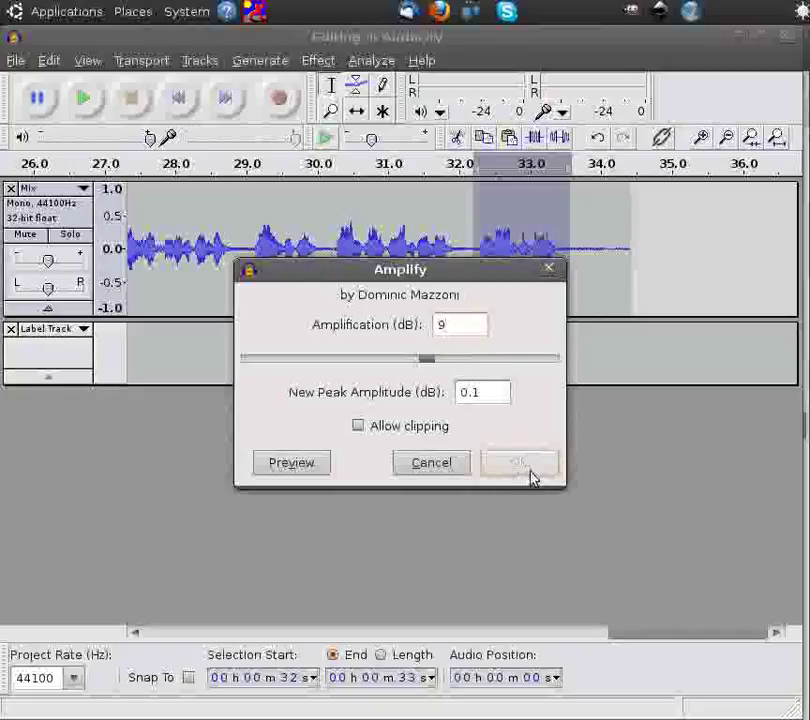
pyautogui.click(359, 427)
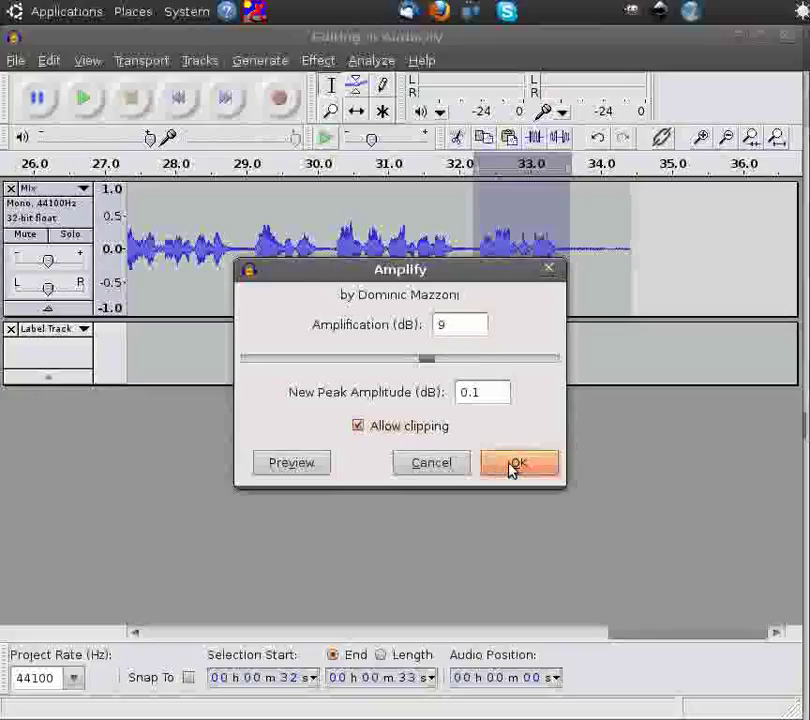
pyautogui.click(513, 467)
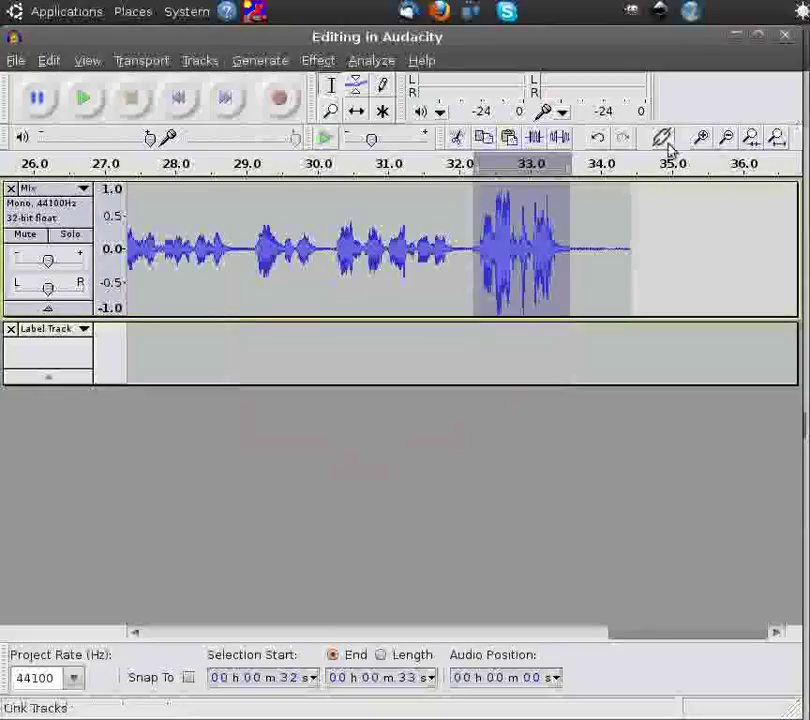
# - Zoom out to the track start, then zoom in at 18 s and select 18.1–18.6 s
pyautogui.click(730, 139)
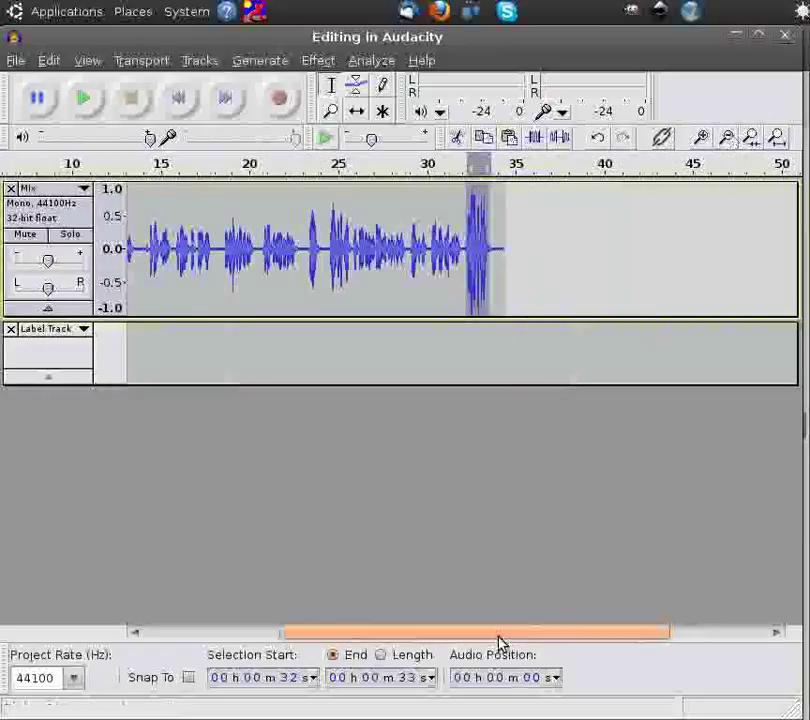
pyautogui.moveTo(497, 633); pyautogui.dragTo(325, 632)
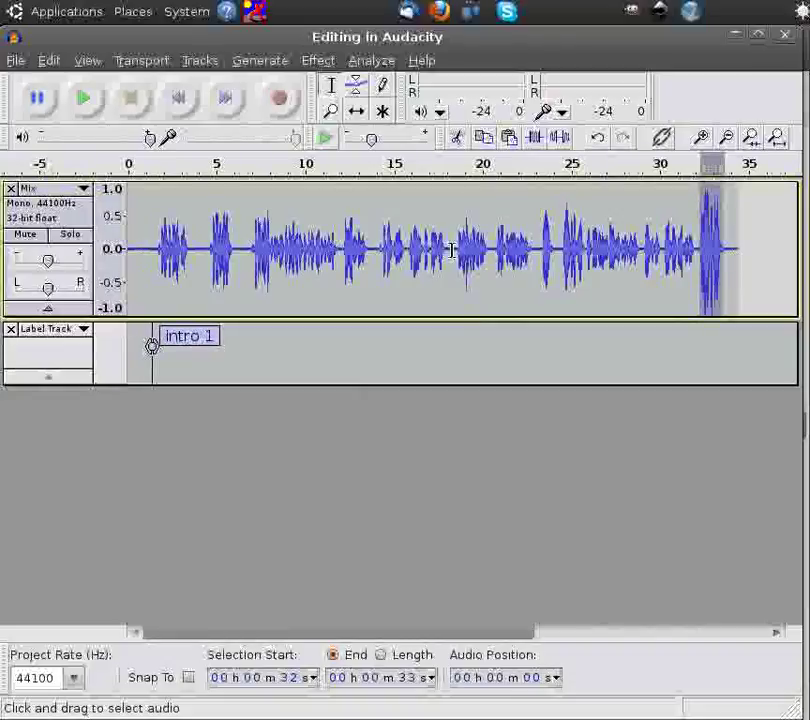
pyautogui.click(452, 250)
pyautogui.click(704, 141)
pyautogui.click(704, 141)
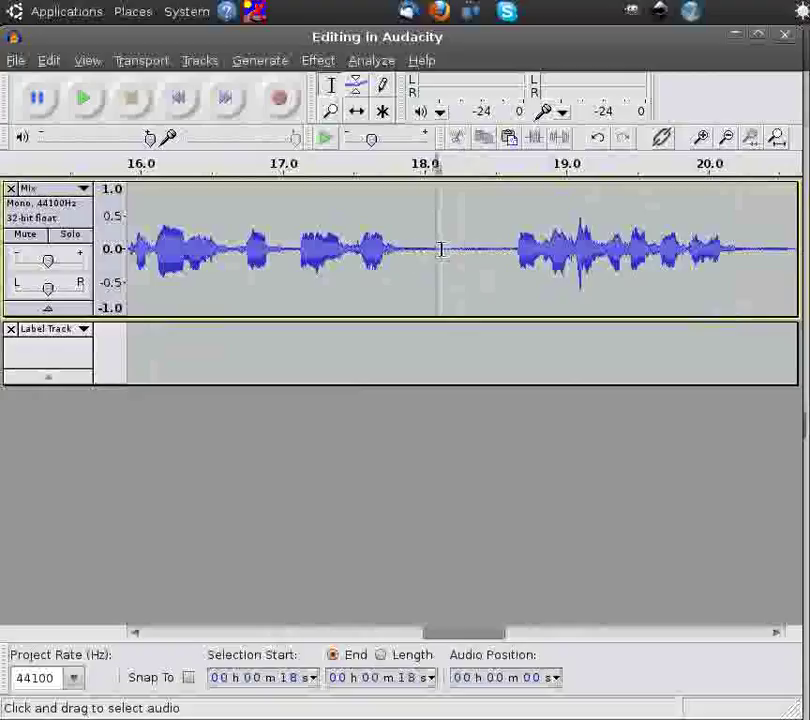
pyautogui.moveTo(436, 250); pyautogui.dragTo(507, 253)
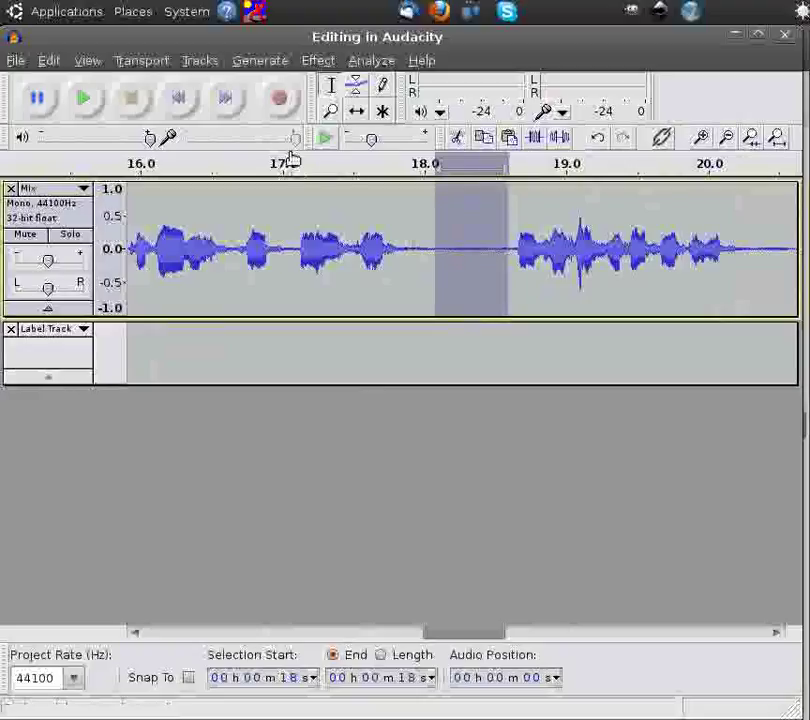
# - Capture the quiet 18.1–18.6 s gap as the Noise Removal noise profile
pyautogui.click(318, 62)
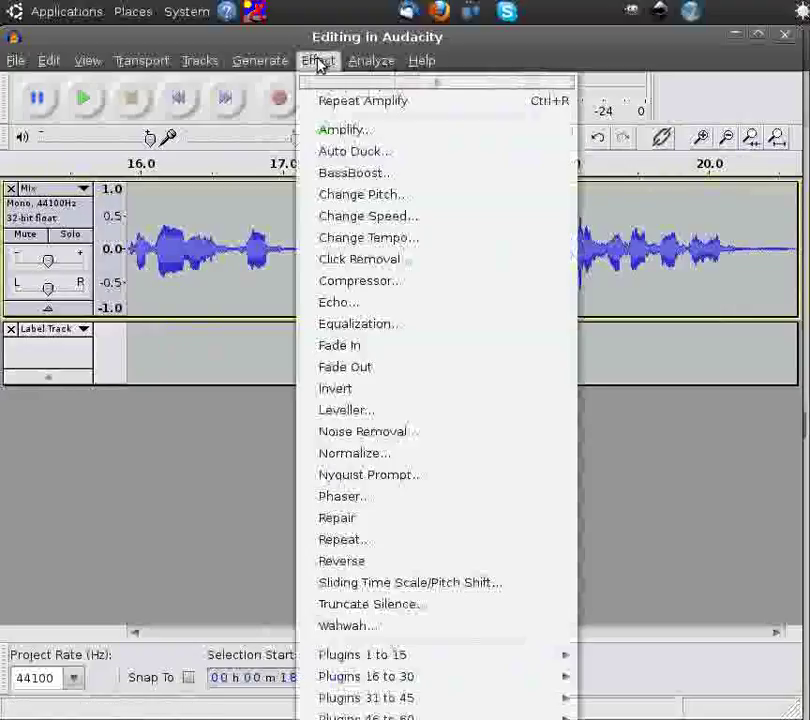
pyautogui.click(397, 433)
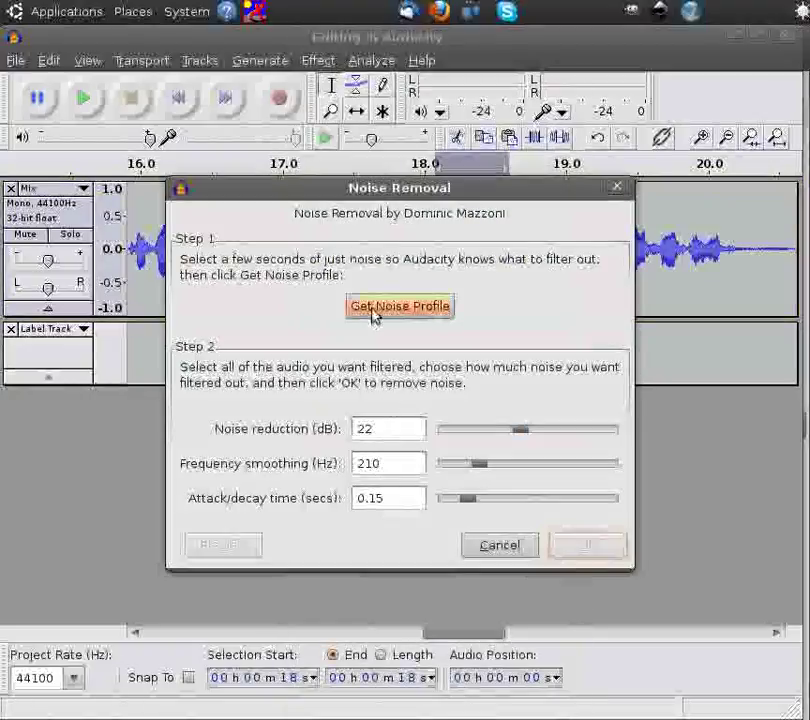
pyautogui.click(374, 312)
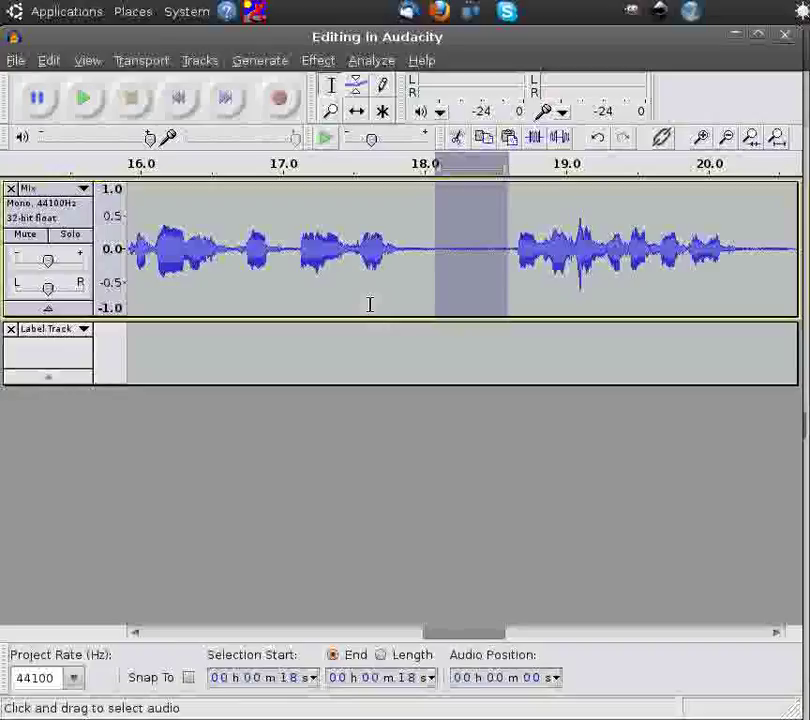
# - Clear the gap selection and apply Noise Removal at 10 dB to the whole Mix track
pyautogui.click(315, 281)
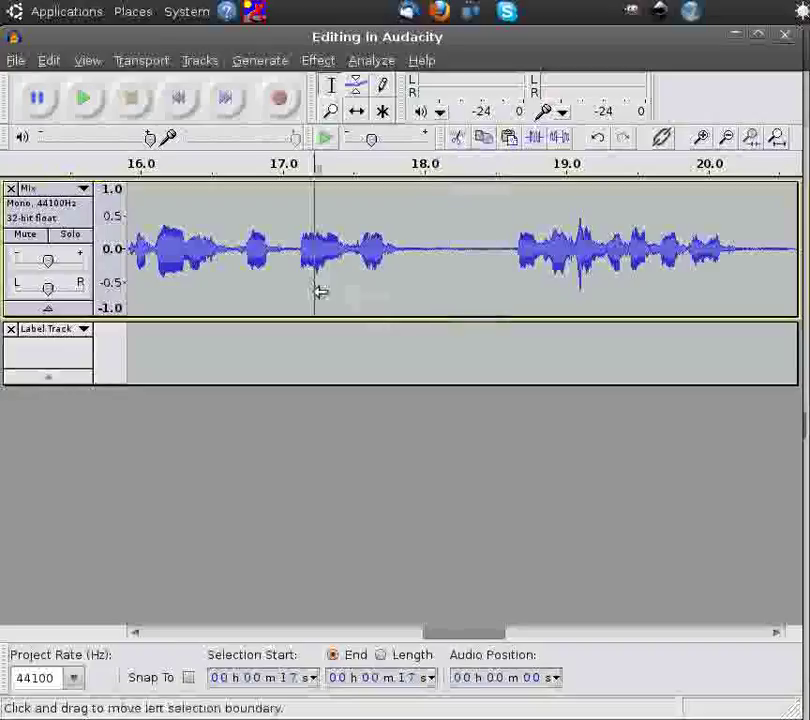
pyautogui.click(312, 62)
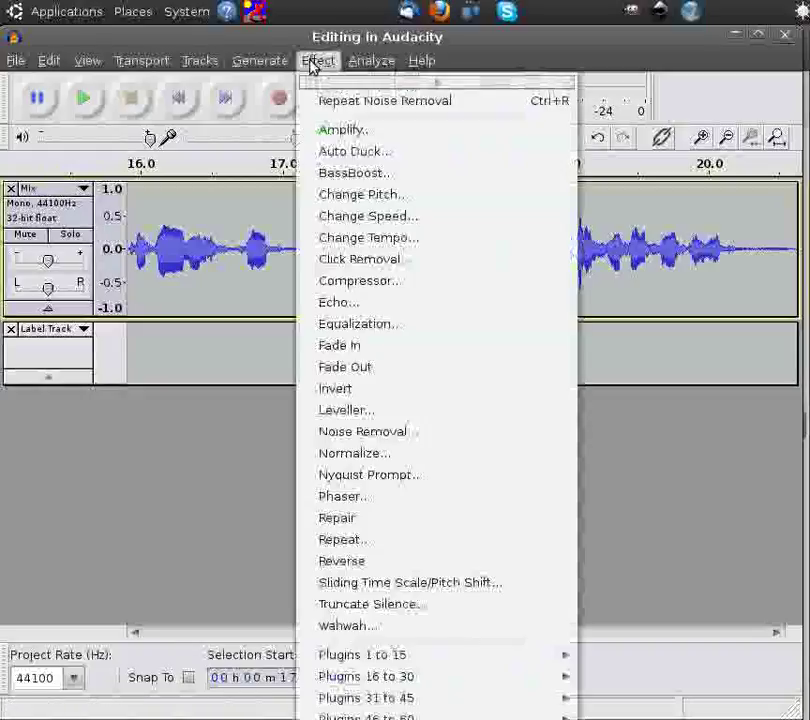
pyautogui.click(386, 434)
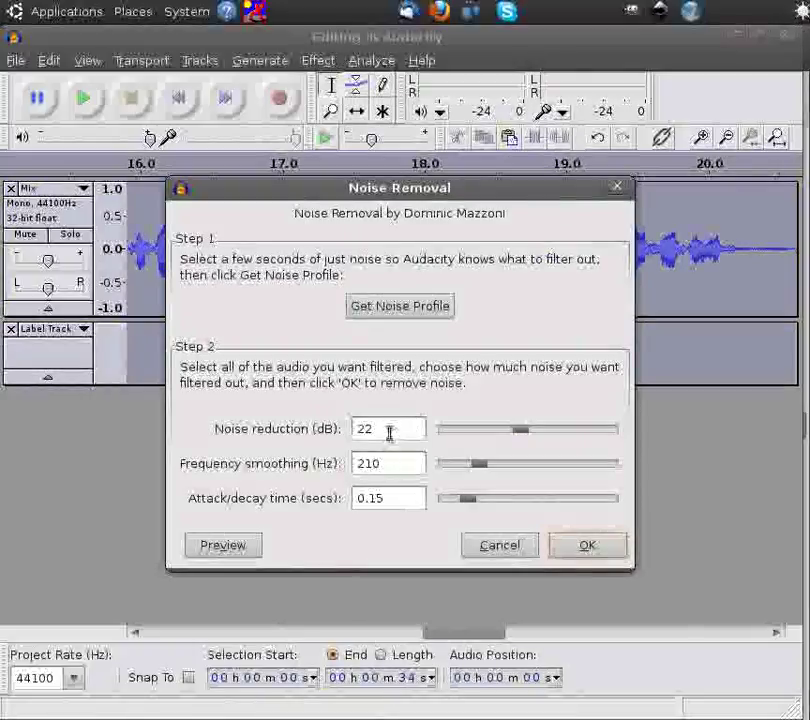
pyautogui.moveTo(430, 428); pyautogui.dragTo(356, 427)
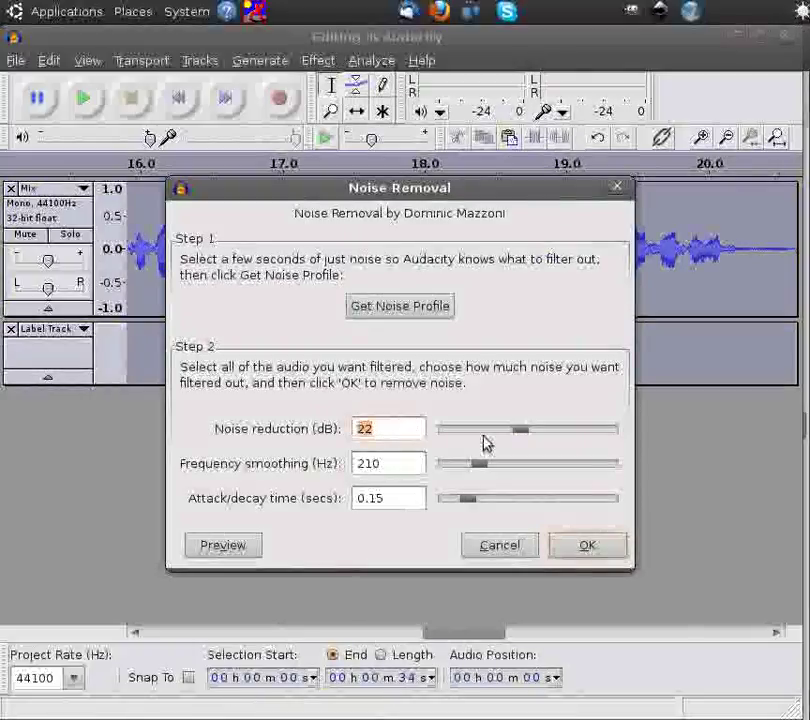
pyautogui.write('10')
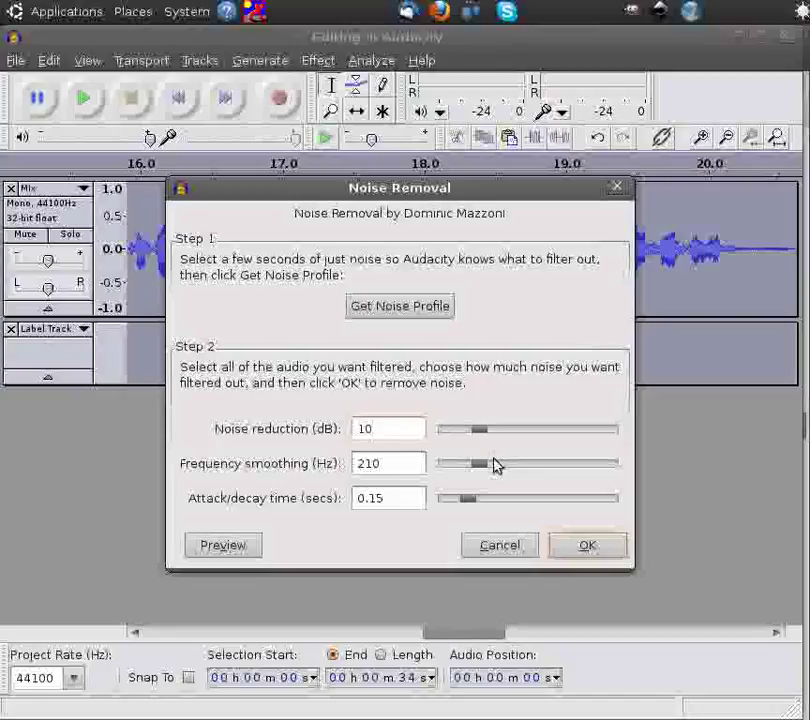
pyautogui.click(591, 545)
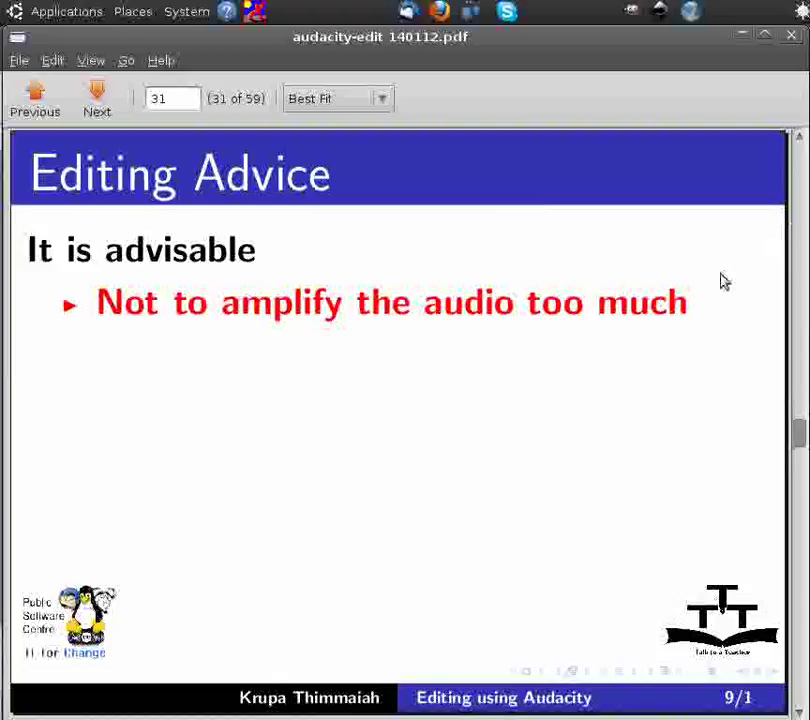
# - Page through the Editing Advice bullets on hisses, hums and saving to the Summary slide, page 36
pyautogui.press('pagedown')
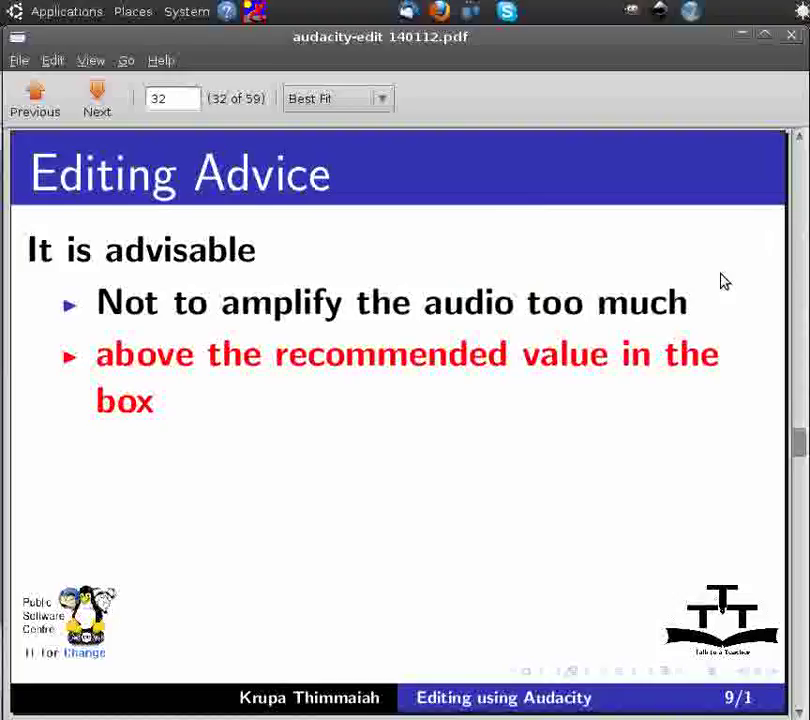
pyautogui.press('pagedown')
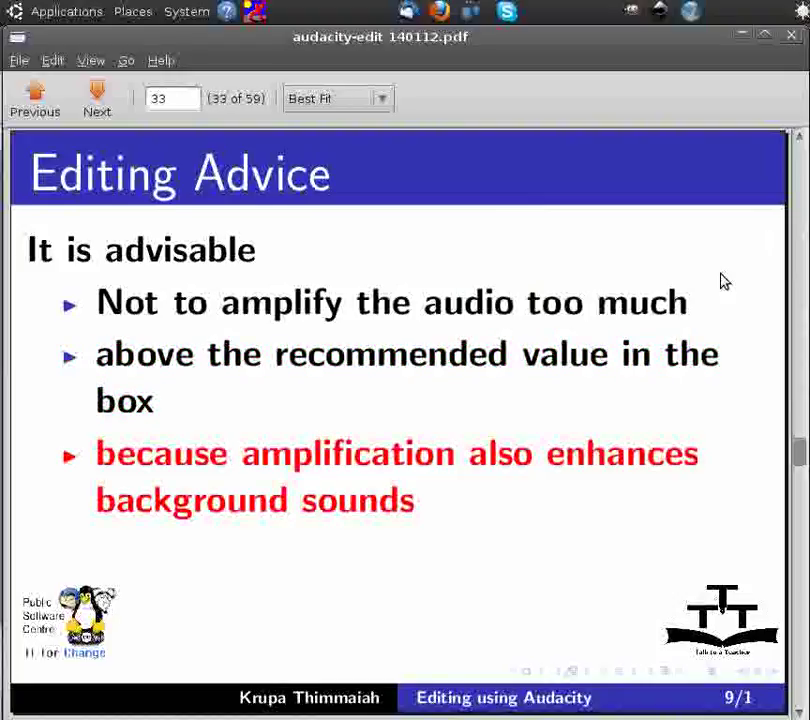
pyautogui.press('pagedown')
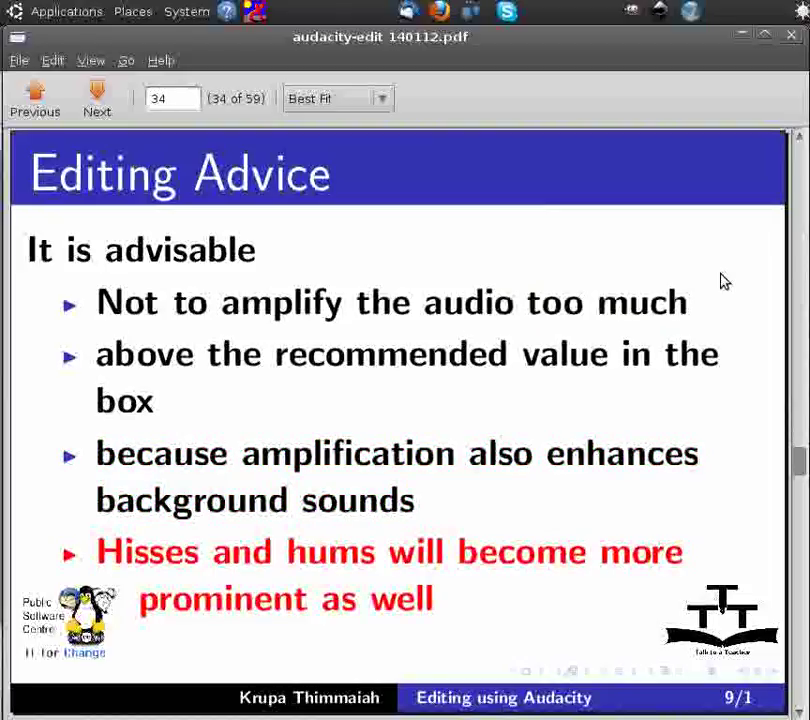
pyautogui.press('pagedown')
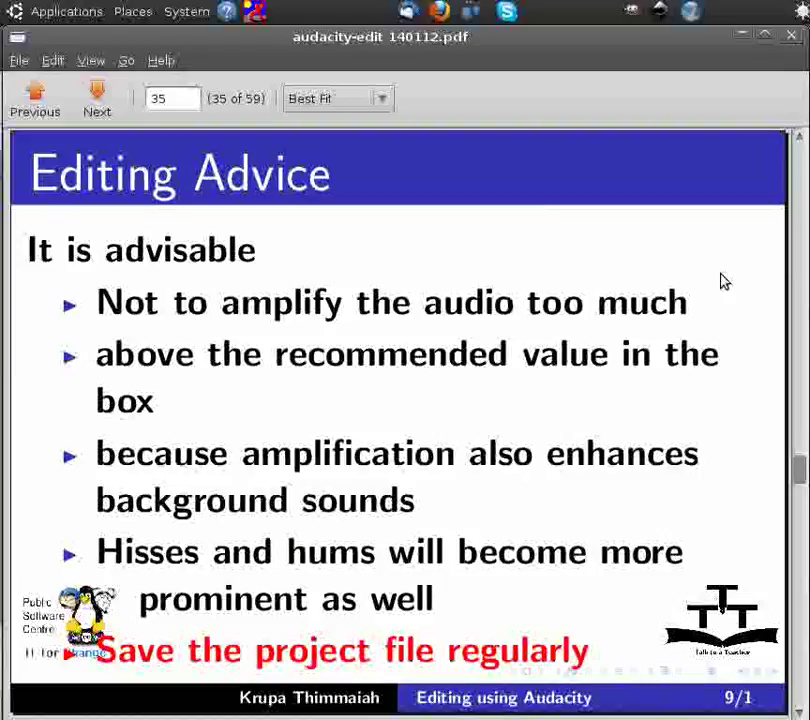
pyautogui.press('pagedown')
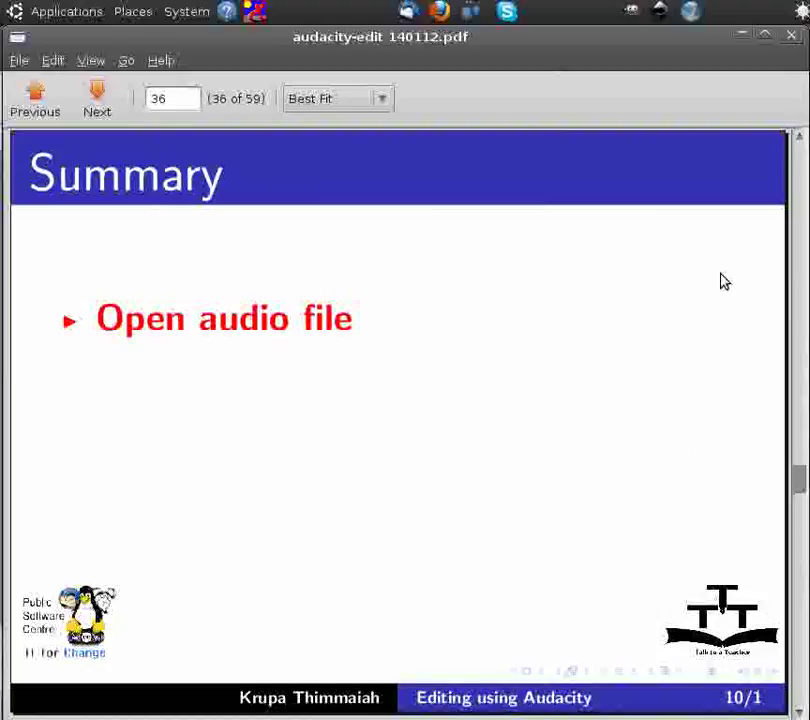
# - Reveal the Summary bullets from Convert stereo to mono through Amplify audio on page 42
pyautogui.press('pagedown')
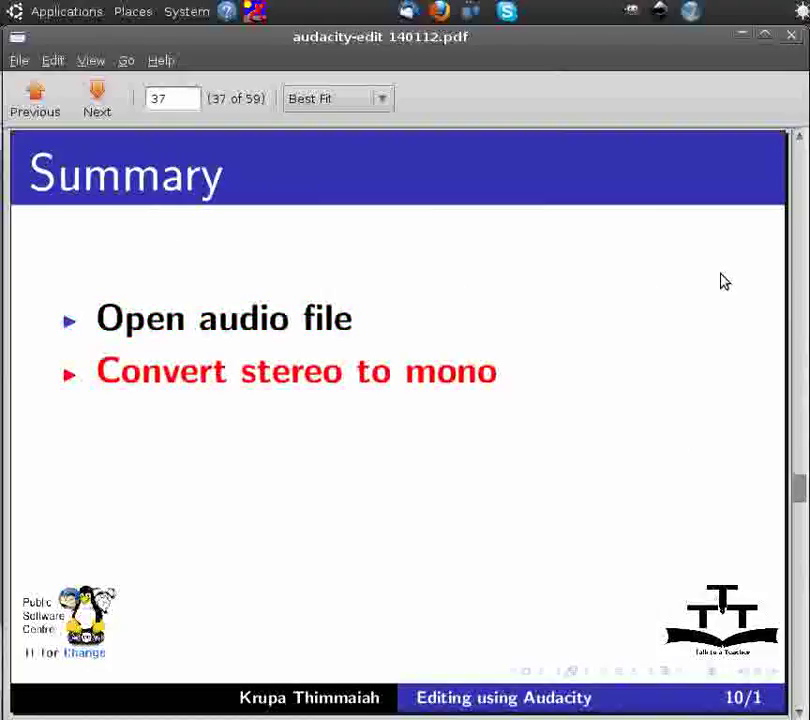
pyautogui.press('pagedown')
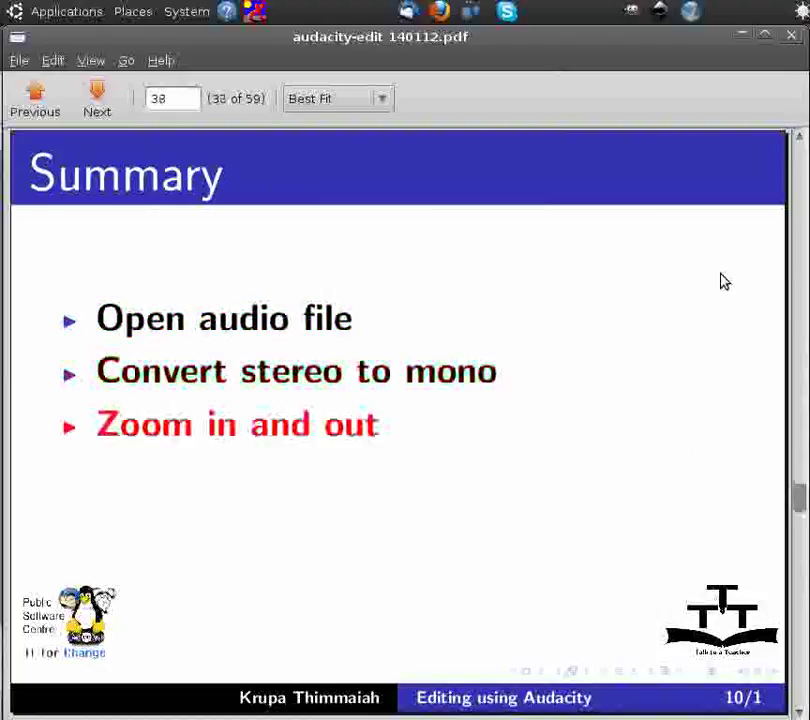
pyautogui.press('pagedown')
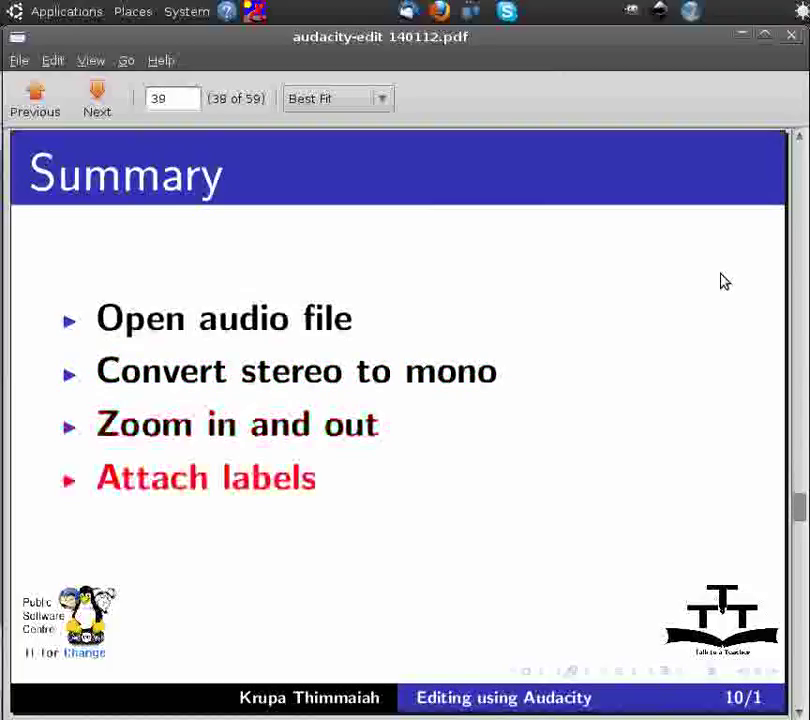
pyautogui.press('pagedown')
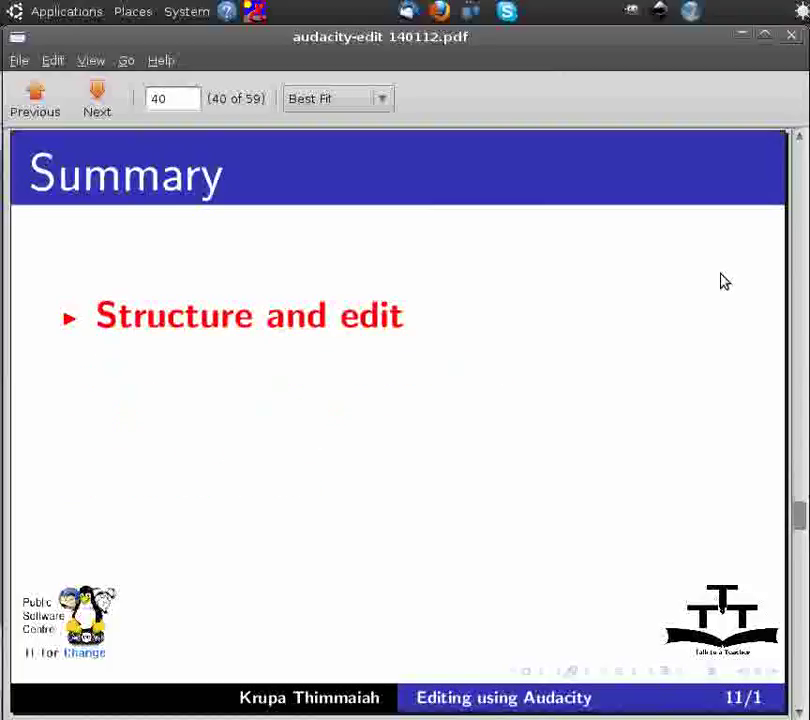
pyautogui.press('pagedown')
pyautogui.press('pagedown')
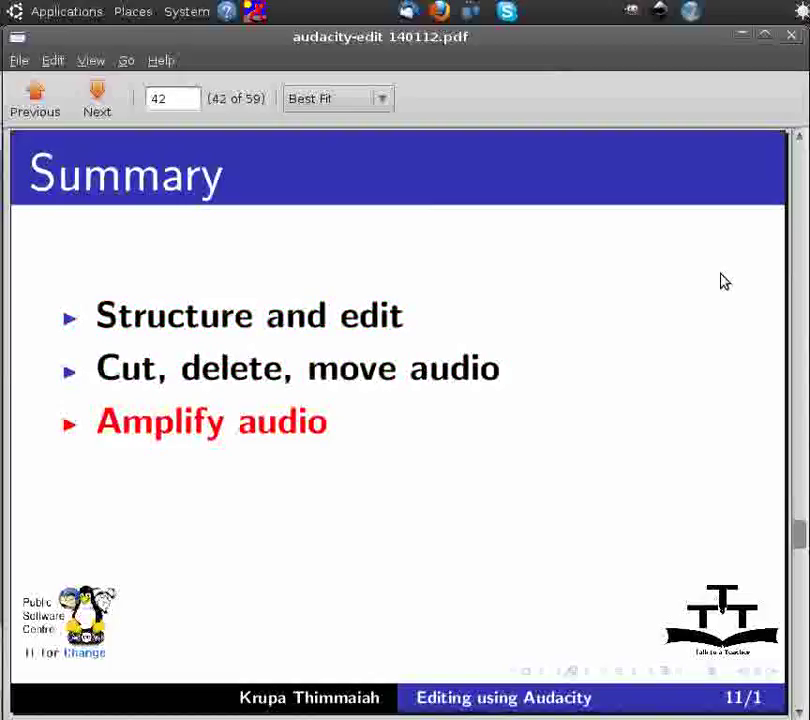
pyautogui.press('pagedown')
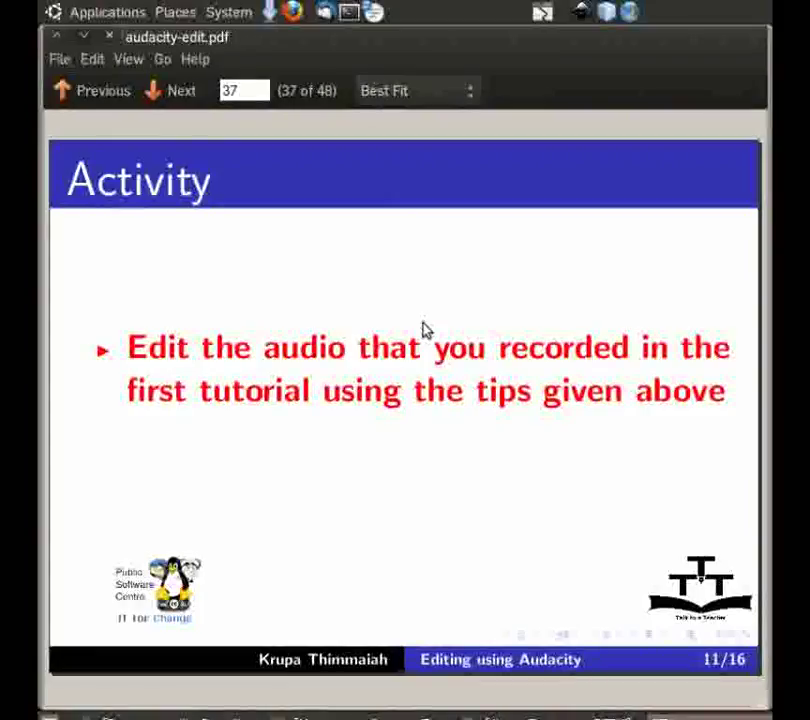
# - Reveal the remaining activity bullets, including the one on bandwidth and downloading
pyautogui.press('pagedown')
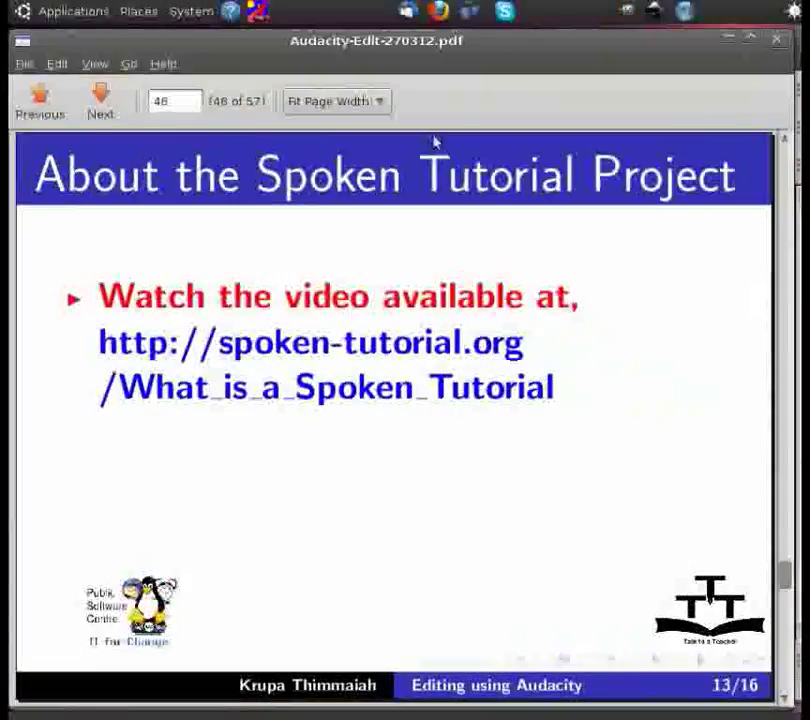
pyautogui.click(107, 102)
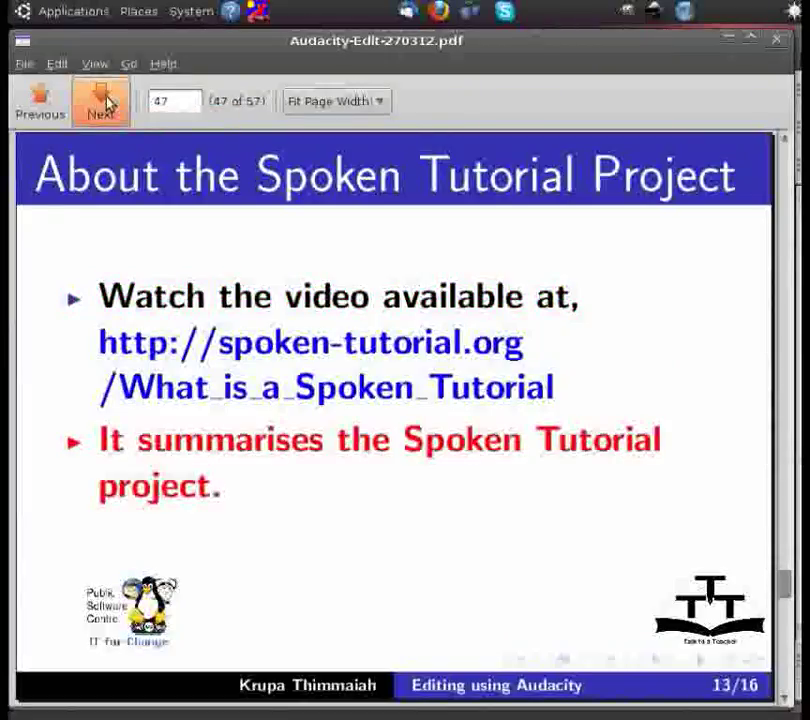
pyautogui.click(107, 102)
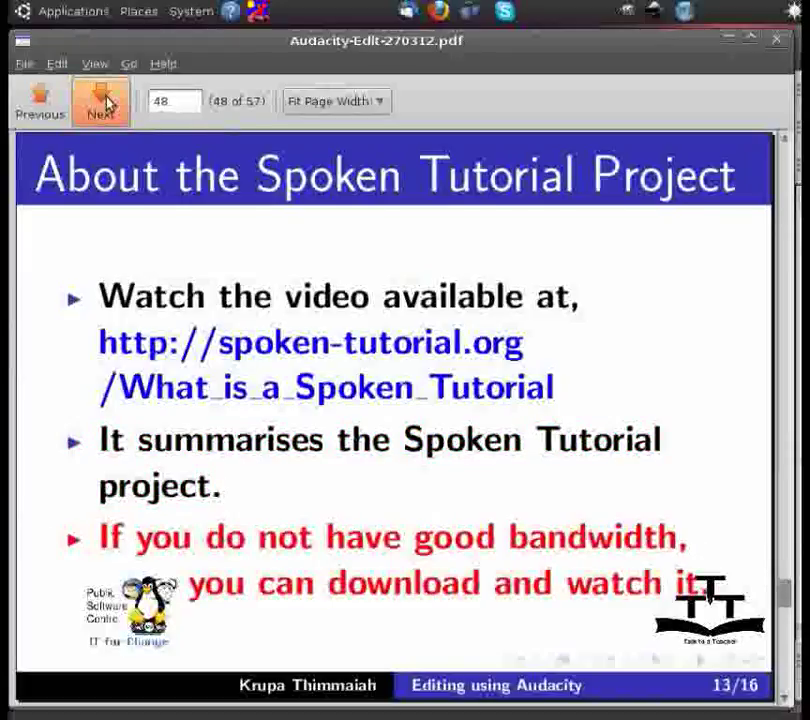
# - Advance through the Spoken Tutorial Workshops slides to the Acknowledgement slide, page 53
pyautogui.click(108, 103)
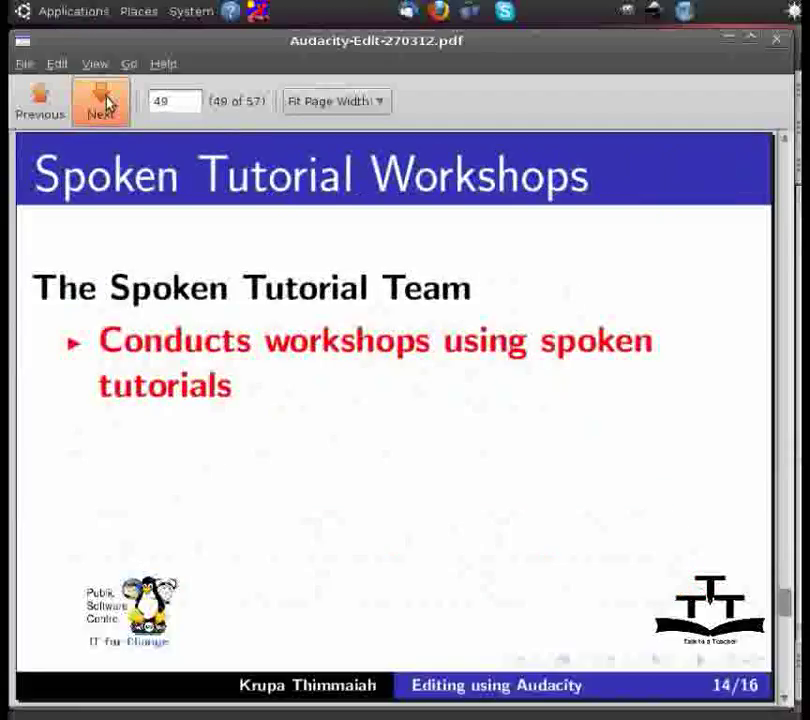
pyautogui.click(108, 103)
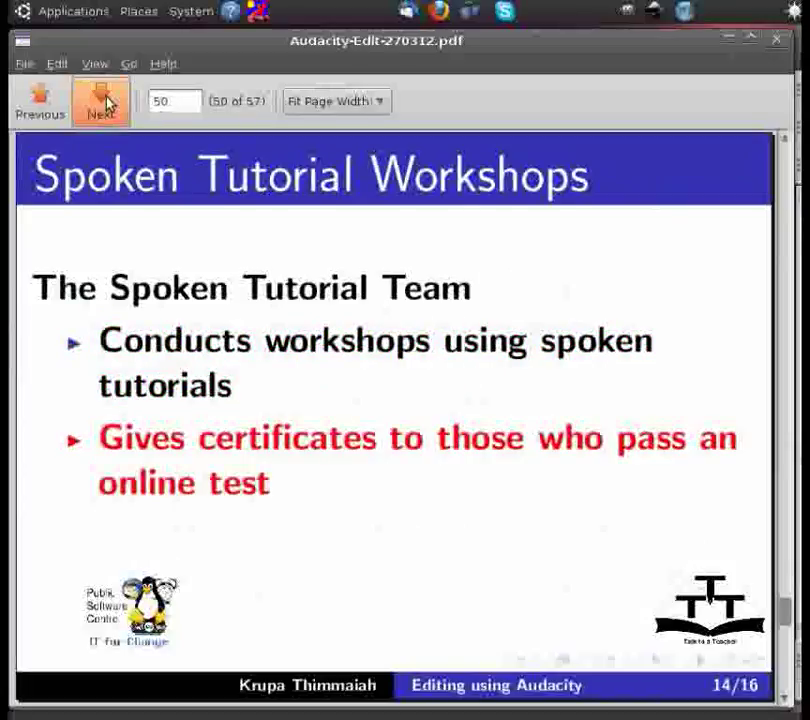
pyautogui.click(108, 103)
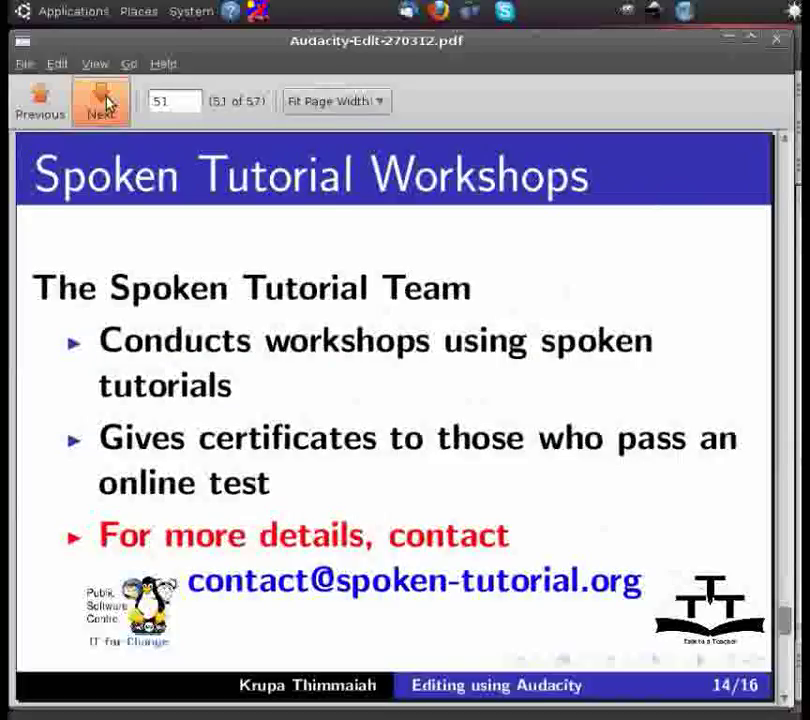
pyautogui.click(108, 103)
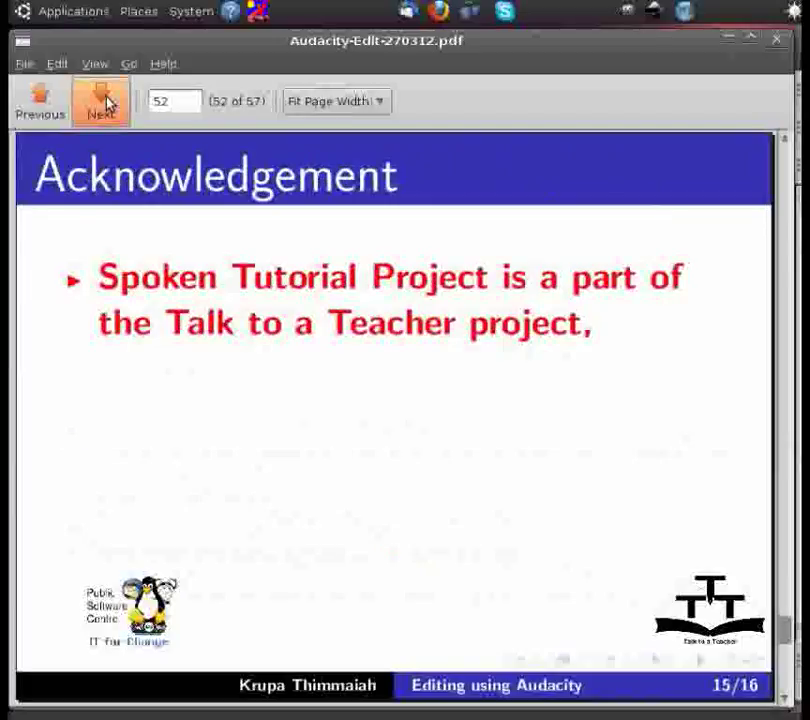
pyautogui.click(108, 103)
pyautogui.click(108, 103)
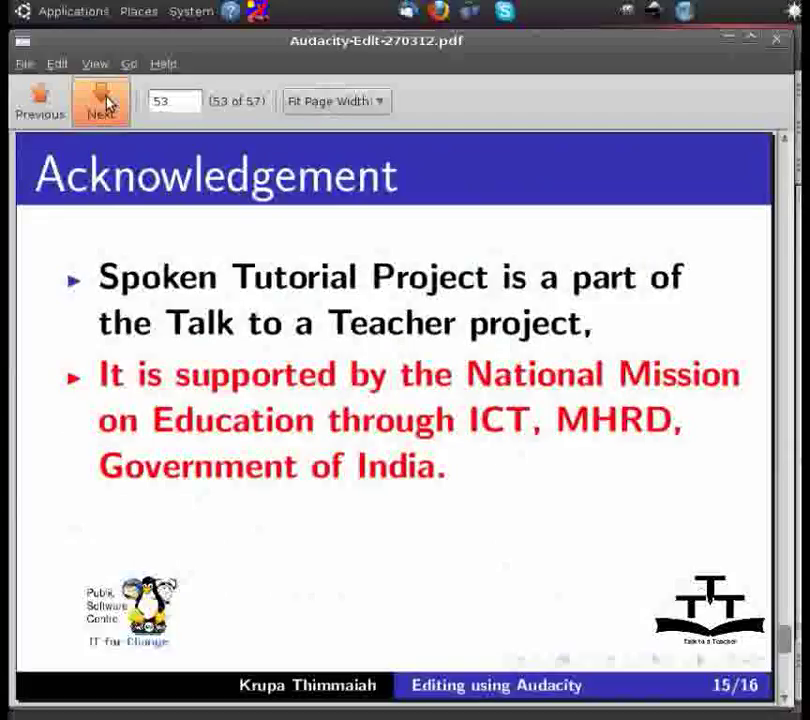